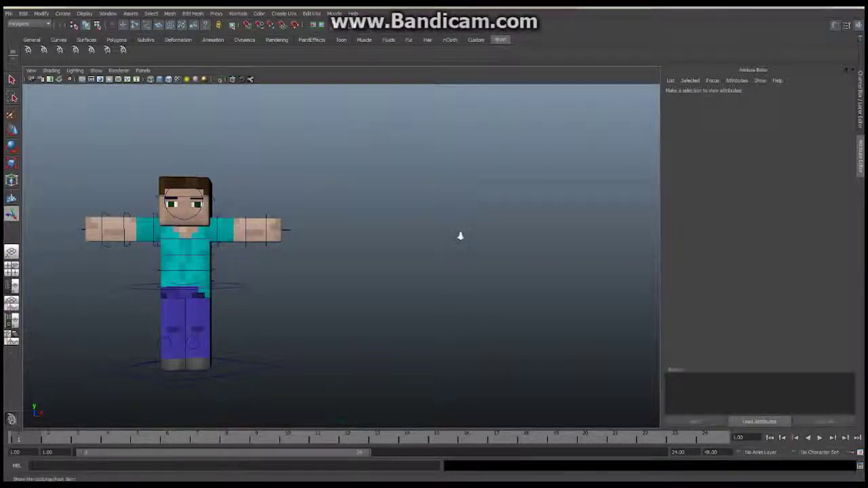
Create a polygon plane with width 8, height 8 and 16 divisions in both width and height.
{"action": "right_click_drag", "start_coordinate": [459, 235], "coordinate": [210, 319], "text": "alt"}
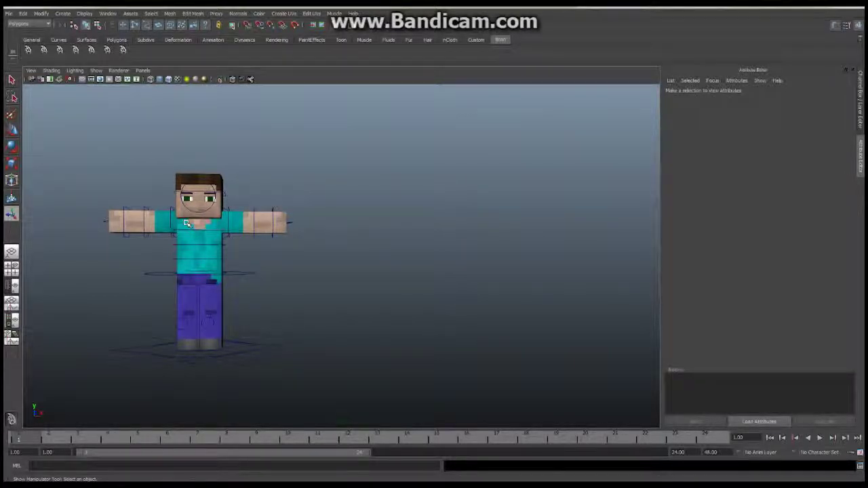
{"action": "left_click_drag", "start_coordinate": [297, 306], "coordinate": [281, 295], "text": "alt"}
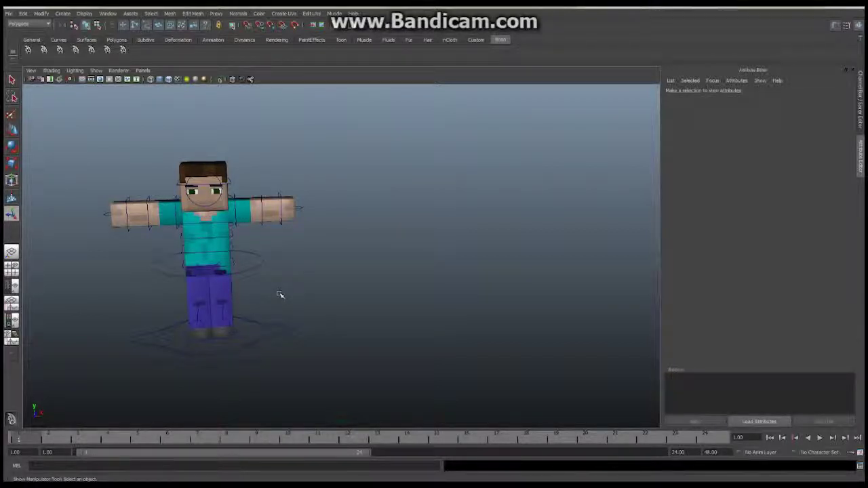
{"action": "left_click", "coordinate": [64, 14]}
{"action": "mouse_move", "coordinate": [76, 36]}
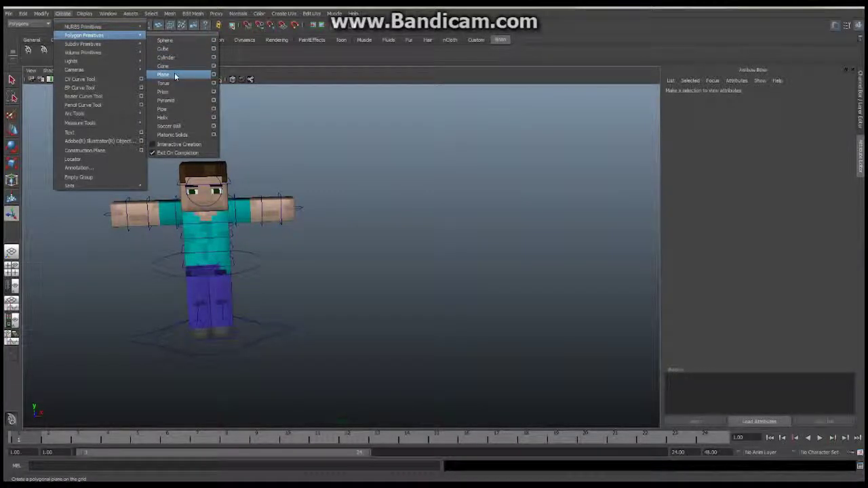
{"action": "left_click", "coordinate": [213, 77]}
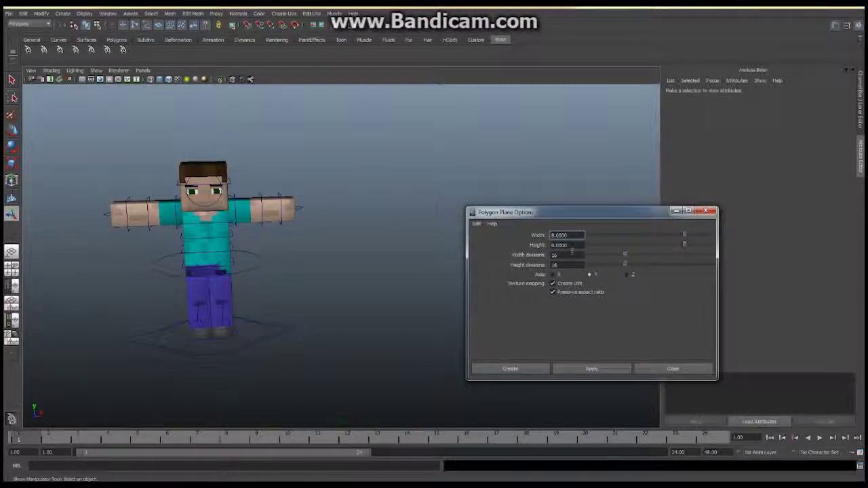
{"action": "left_click", "coordinate": [523, 370]}
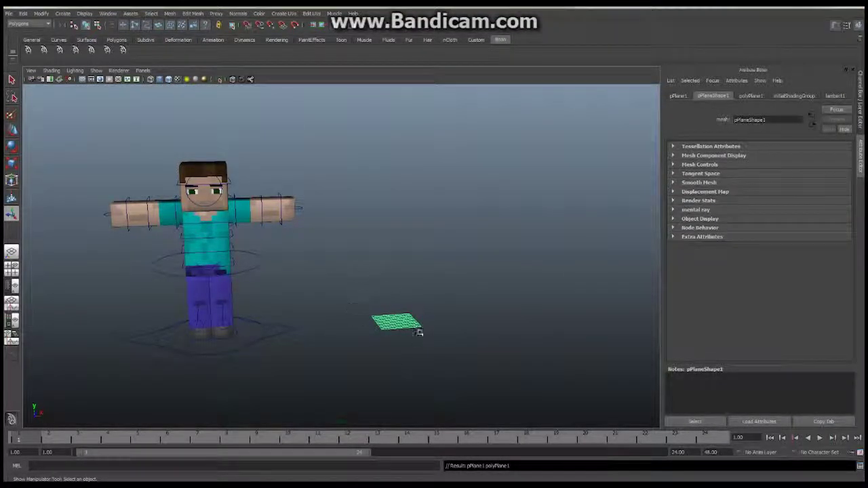
Rename the new polygon plane as diamond.
{"action": "left_click_drag", "start_coordinate": [453, 345], "coordinate": [398, 288], "text": "alt"}
{"action": "right_click_drag", "start_coordinate": [398, 288], "coordinate": [488, 300], "text": "alt"}
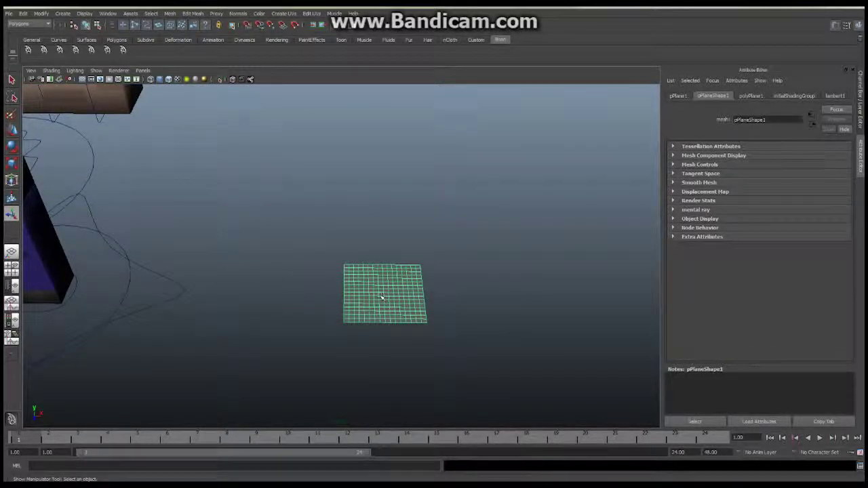
{"action": "left_click", "coordinate": [859, 92]}
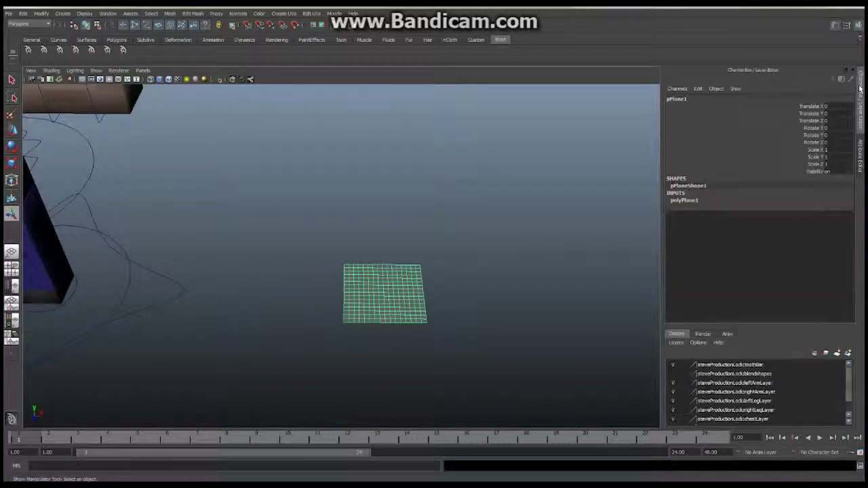
{"action": "double_click", "coordinate": [688, 99]}
{"action": "type", "text": "giamond"}
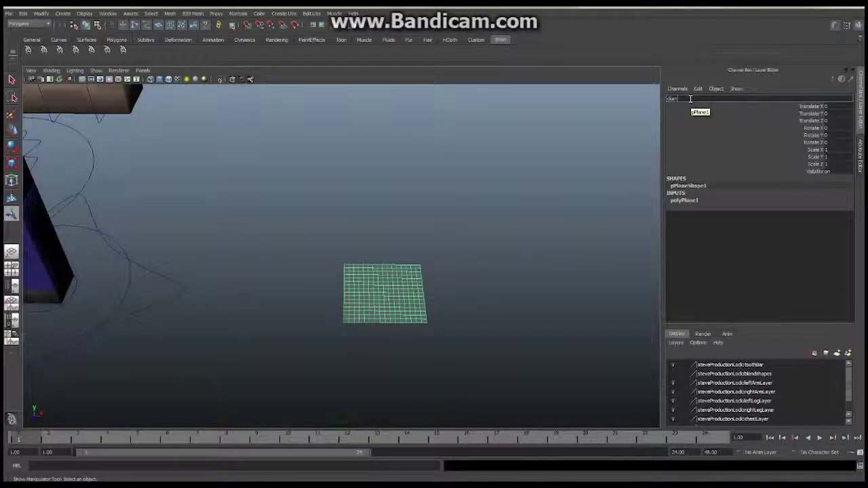
{"action": "key", "text": "Return"}
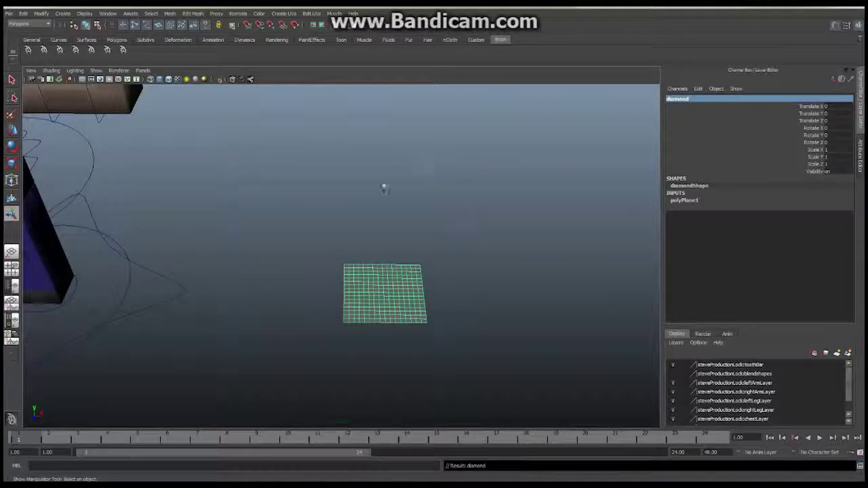
Open the Hypershade and delete the existing diamond material.
{"action": "left_click_drag", "start_coordinate": [426, 277], "coordinate": [416, 213], "text": "alt"}
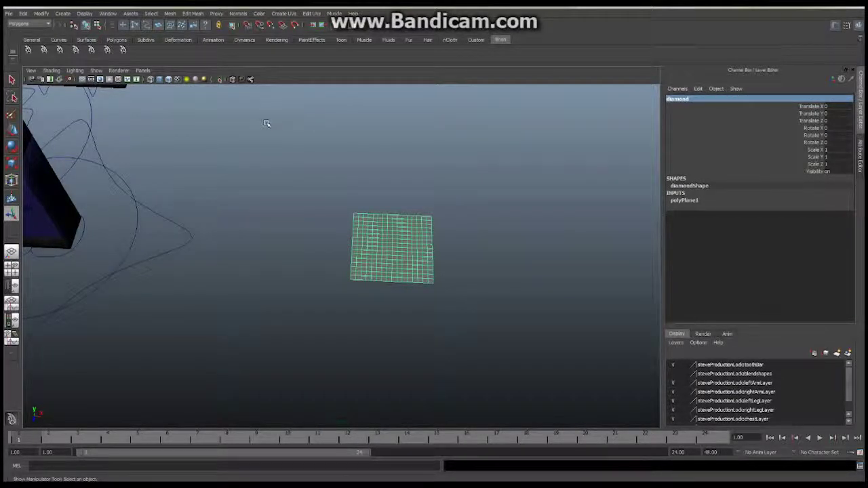
{"action": "left_click", "coordinate": [108, 15]}
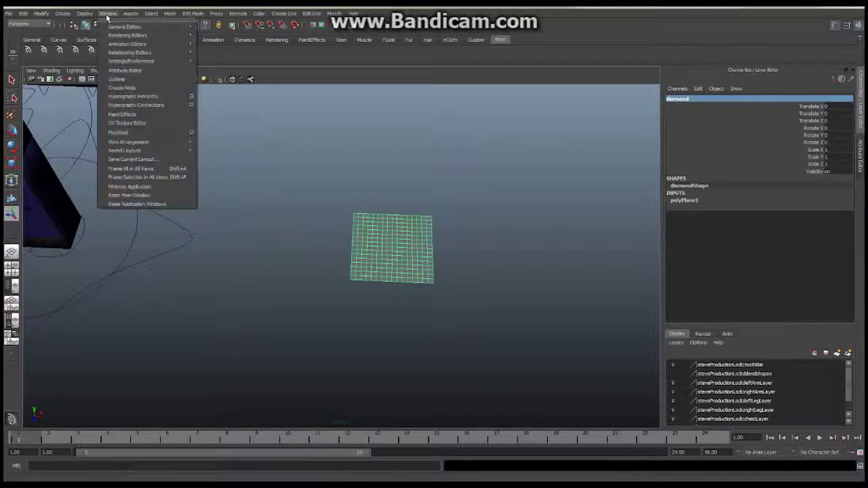
{"action": "mouse_move", "coordinate": [122, 36]}
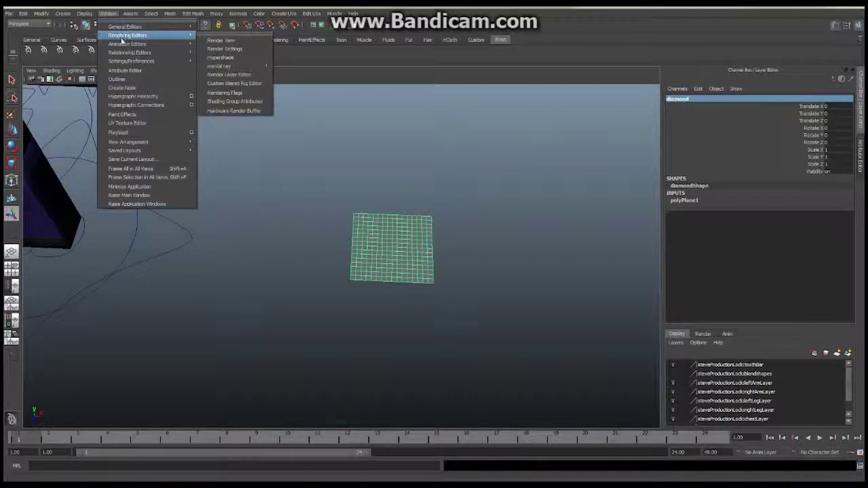
{"action": "left_click", "coordinate": [220, 57]}
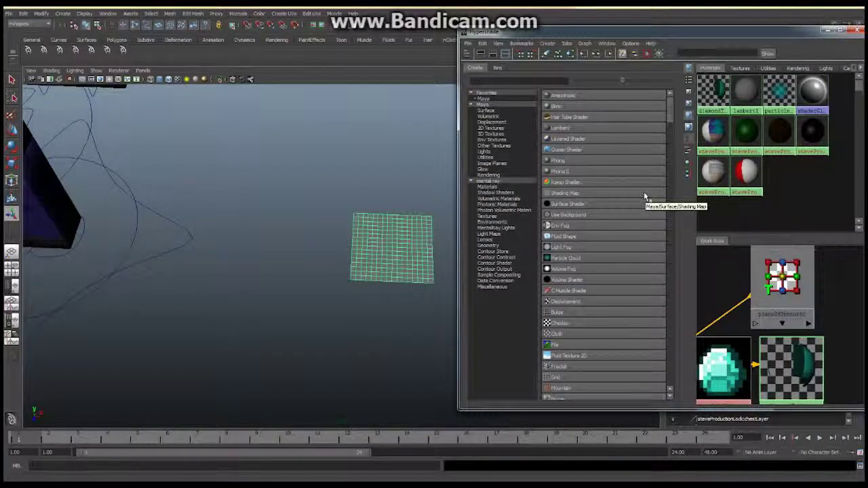
{"action": "left_click", "coordinate": [721, 100]}
{"action": "key", "text": "Delete"}
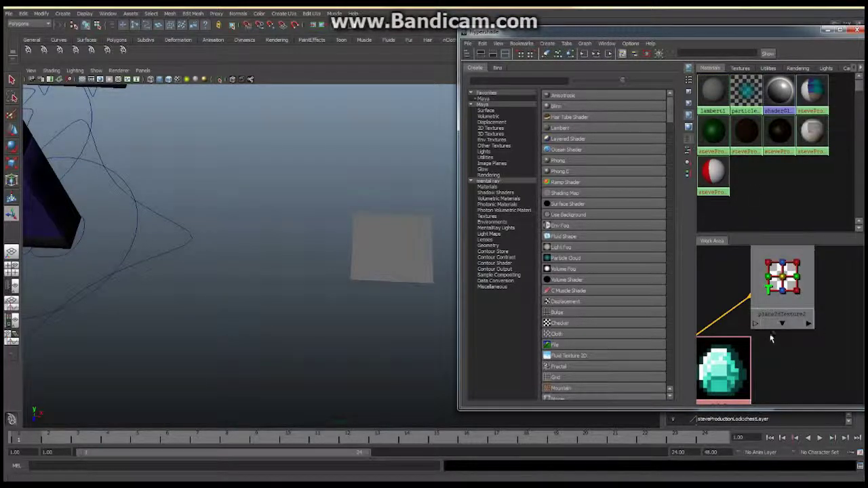
Delete the leftover diamond file texture and its 2D placement node from the Hypershade work area.
{"action": "left_click", "coordinate": [780, 306]}
{"action": "key", "text": "Delete"}
{"action": "left_click", "coordinate": [749, 351]}
{"action": "key", "text": "Delete"}
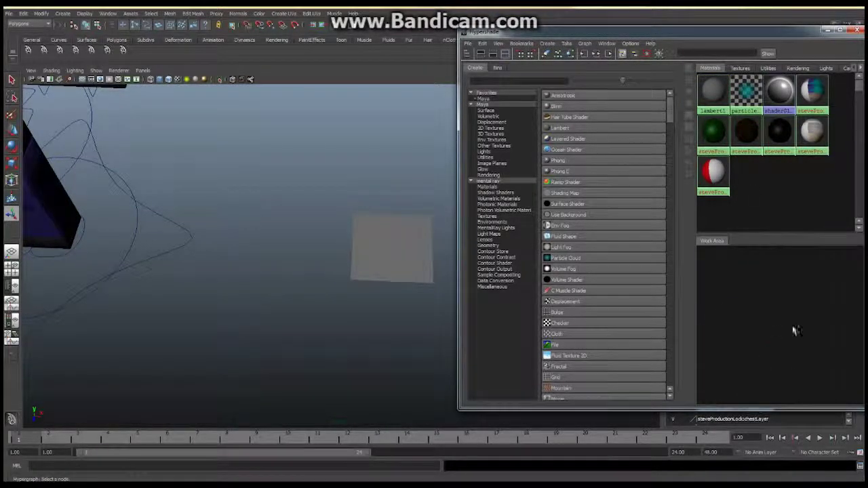
{"action": "key", "text": "ctrl+z"}
{"action": "key", "text": "ctrl+z"}
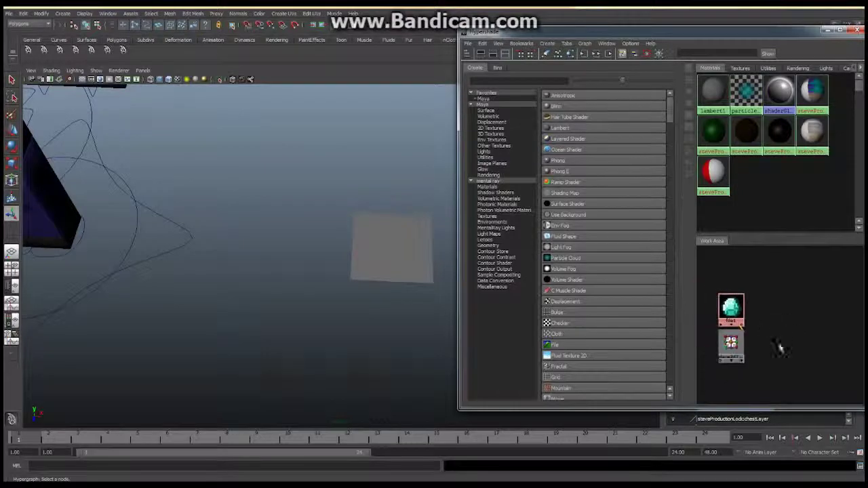
{"action": "key", "text": "Delete"}
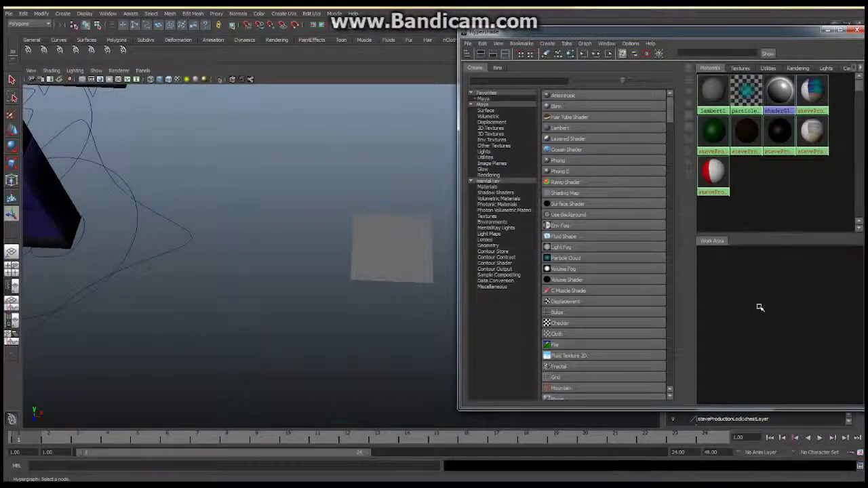
Create a new Lambert material in the Hypershade.
{"action": "left_click", "coordinate": [562, 128]}
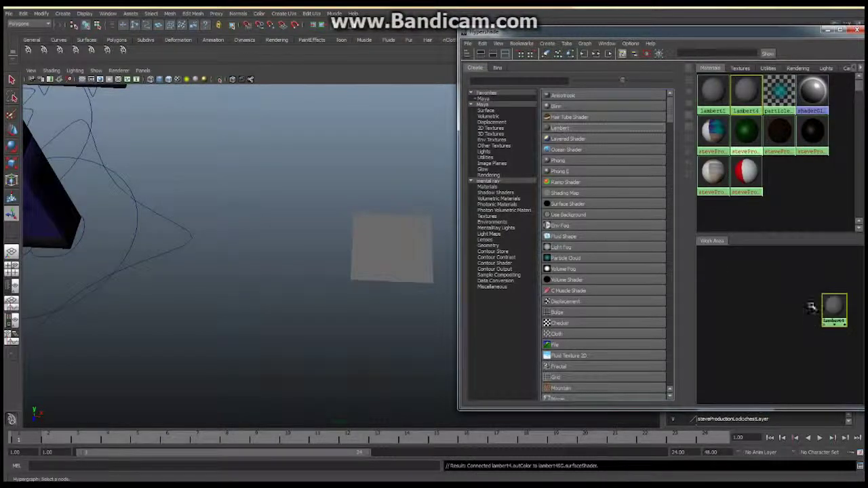
{"action": "middle_click_drag", "start_coordinate": [815, 339], "coordinate": [752, 310], "text": "alt"}
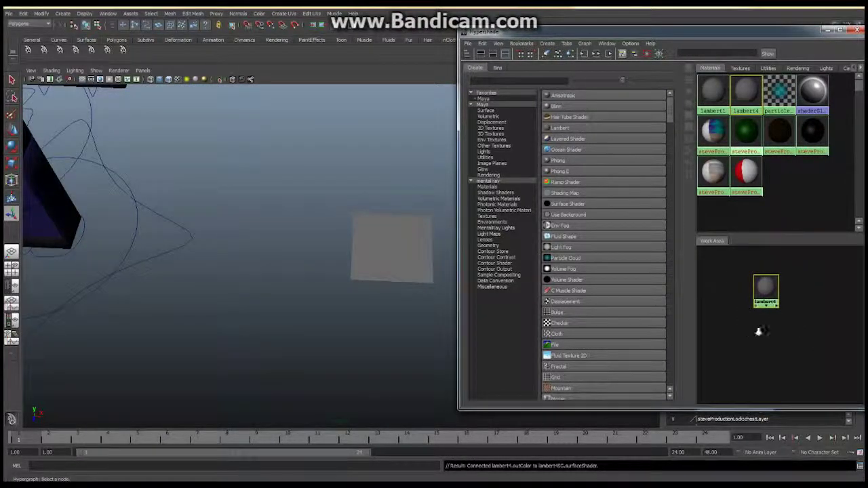
{"action": "right_click_drag", "start_coordinate": [758, 331], "coordinate": [831, 400], "text": "alt"}
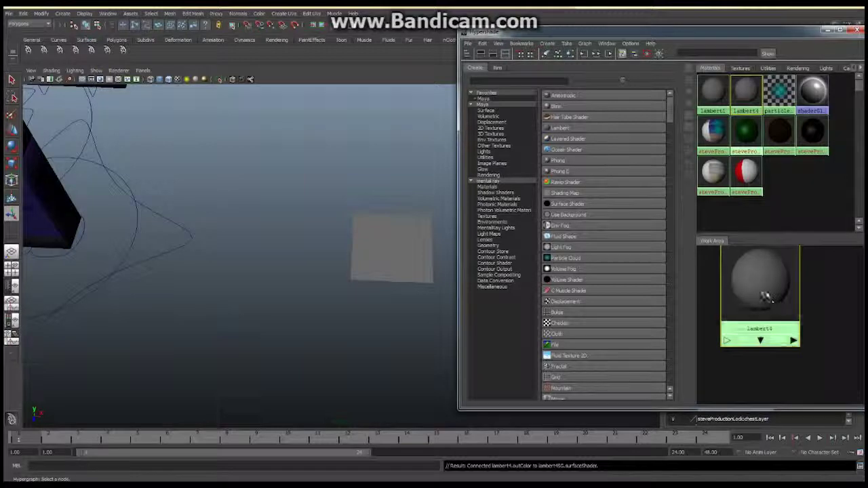
Rename the new Lambert material as diamondTexture.
{"action": "left_click_drag", "start_coordinate": [779, 31], "coordinate": [320, 30]}
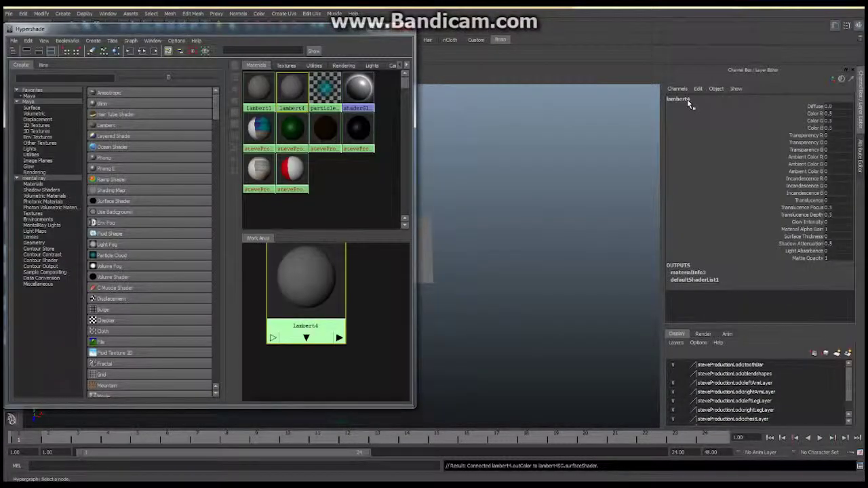
{"action": "left_click", "coordinate": [703, 102]}
{"action": "type", "text": "d"}
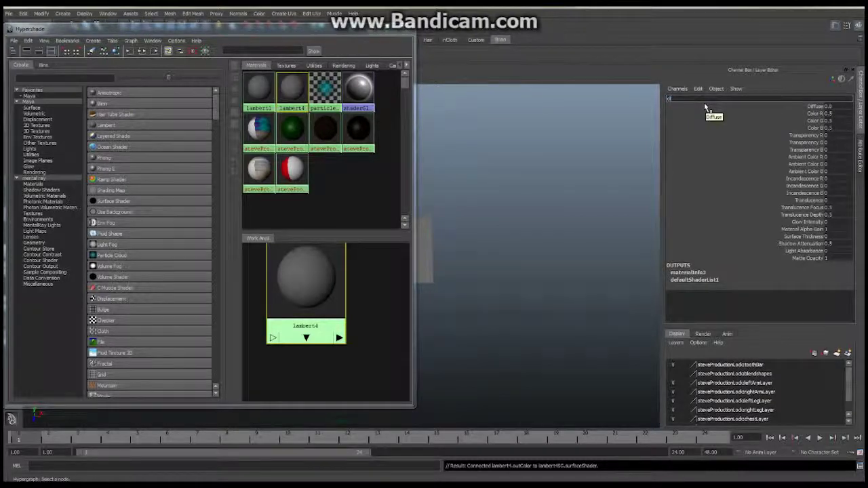
{"action": "type", "text": "iamondTexture"}
{"action": "key", "text": "Return"}
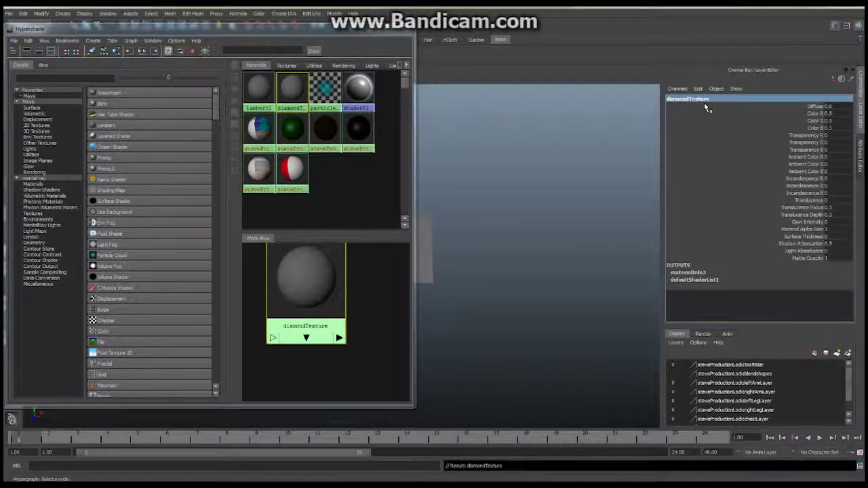
{"action": "left_click", "coordinate": [704, 103]}
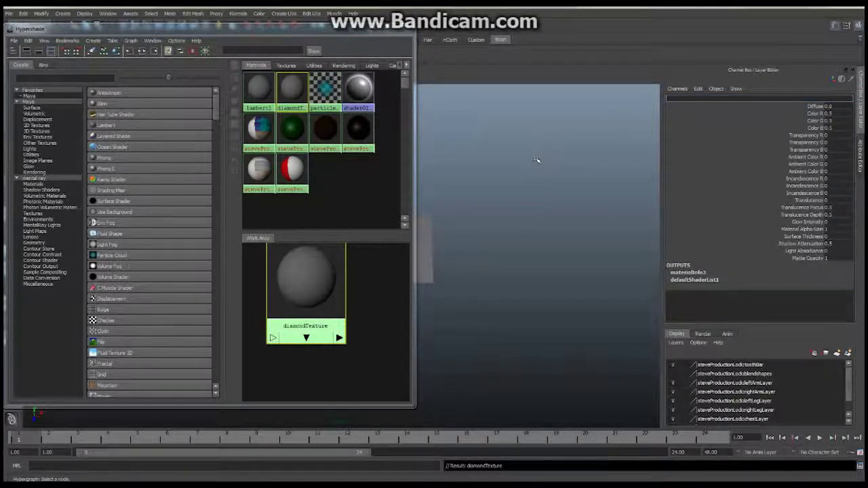
{"action": "type", "text": "diamondTexture"}
{"action": "key", "text": "Return"}
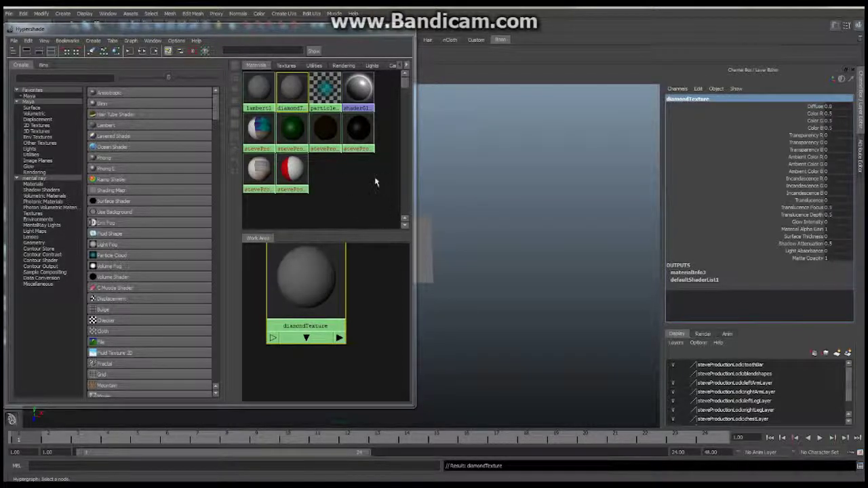
Map a File texture node to the Color attribute of the diamondTexture material.
{"action": "left_click", "coordinate": [860, 153]}
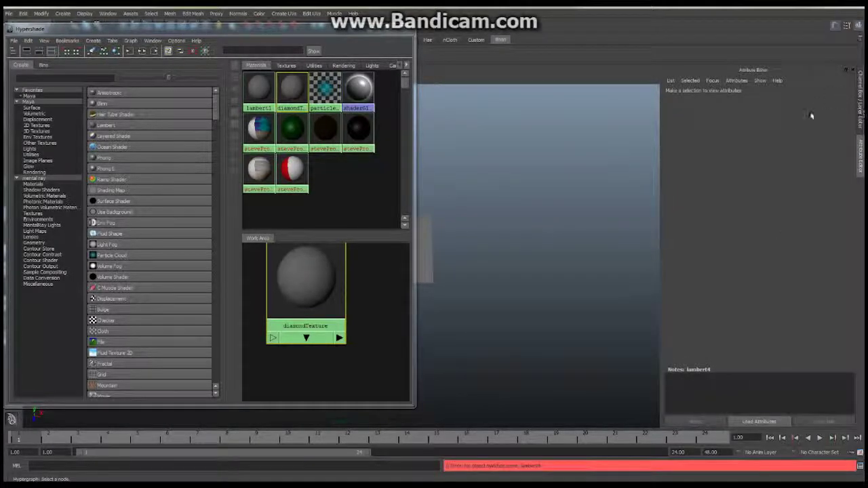
{"action": "left_click", "coordinate": [310, 288]}
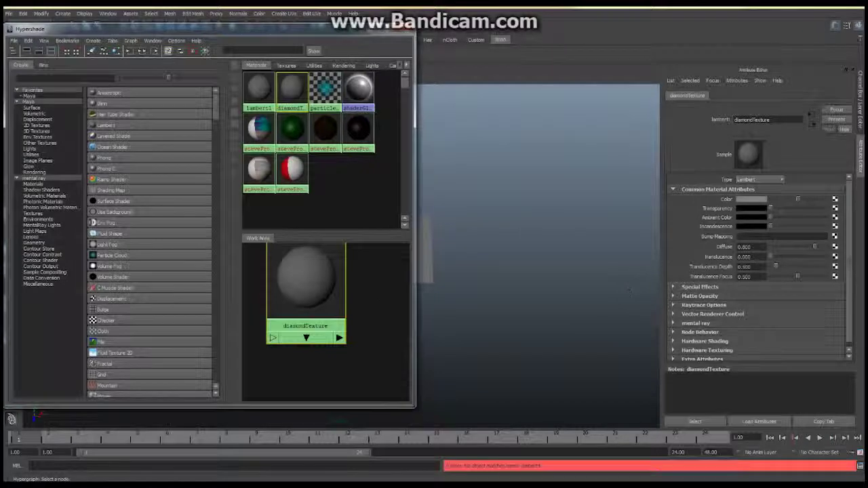
{"action": "left_click", "coordinate": [861, 155]}
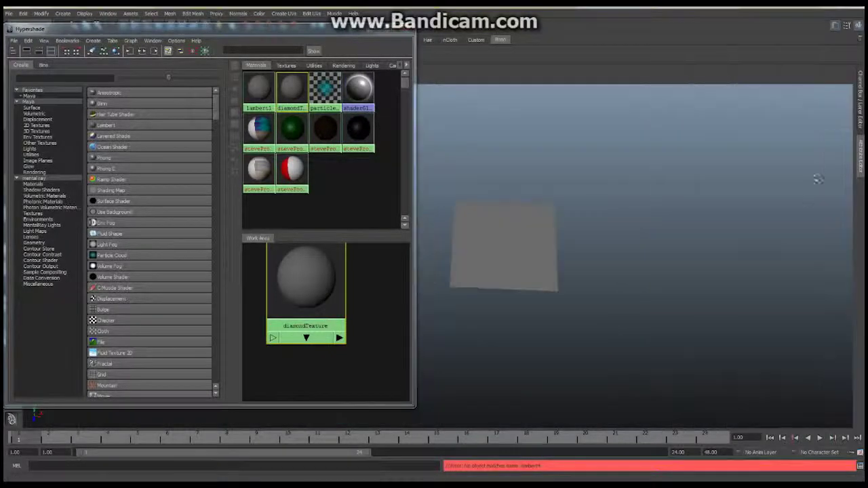
{"action": "left_click", "coordinate": [861, 156]}
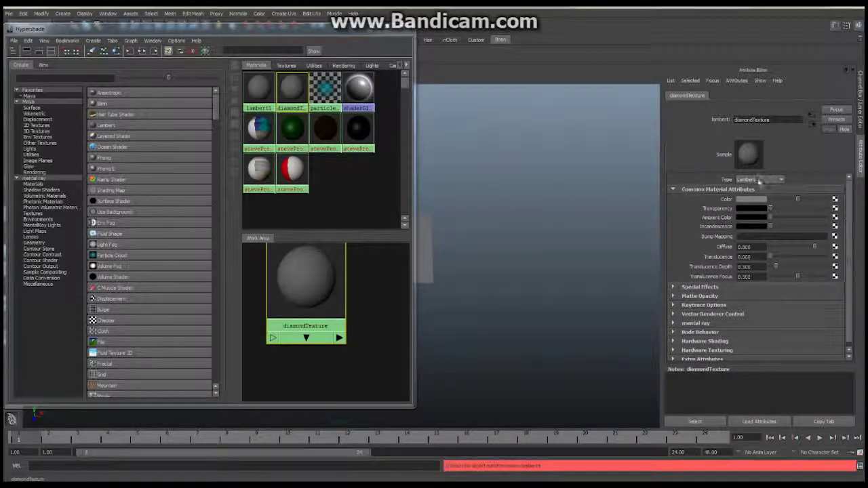
{"action": "left_click", "coordinate": [835, 200]}
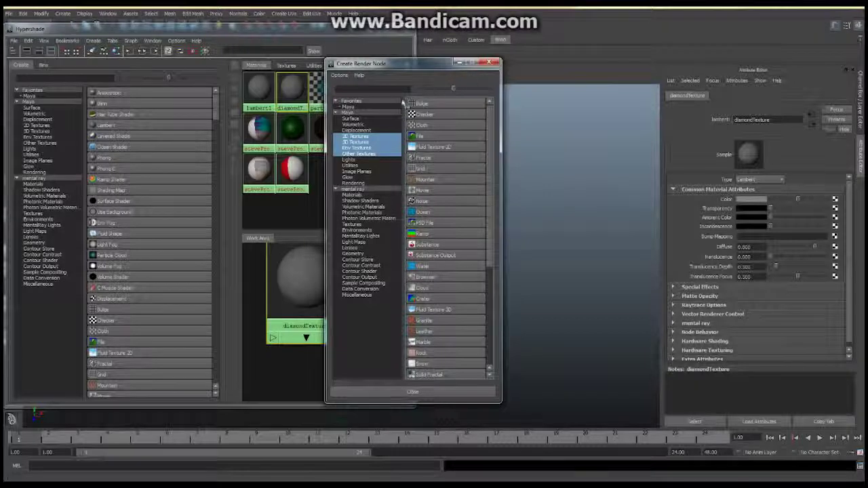
{"action": "left_click_drag", "start_coordinate": [407, 64], "coordinate": [564, 56]}
{"action": "left_click", "coordinate": [404, 29]}
{"action": "left_click", "coordinate": [545, 70]}
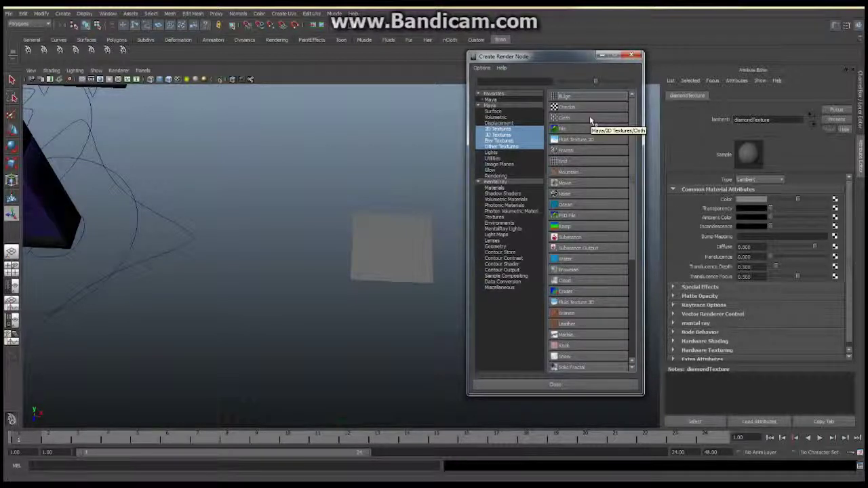
{"action": "left_click", "coordinate": [572, 129]}
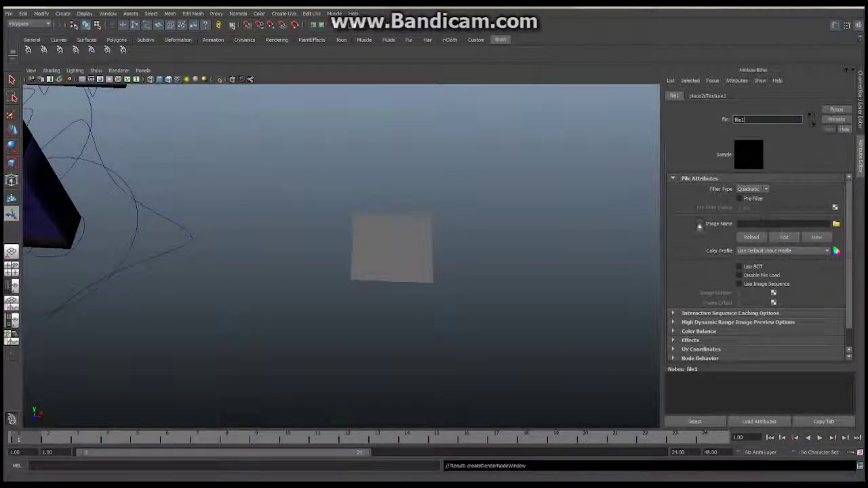
Load diamond.jpg from the sourceimages folder as the file texture's image.
{"action": "left_click", "coordinate": [837, 223]}
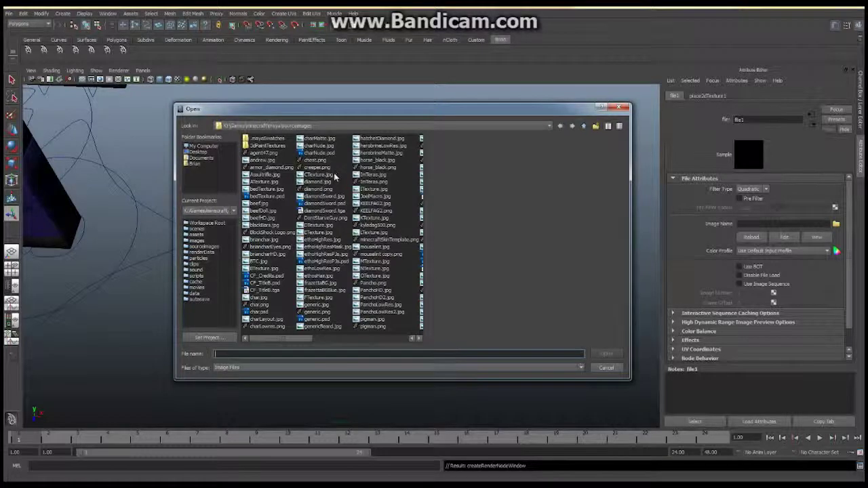
{"action": "left_click", "coordinate": [318, 182]}
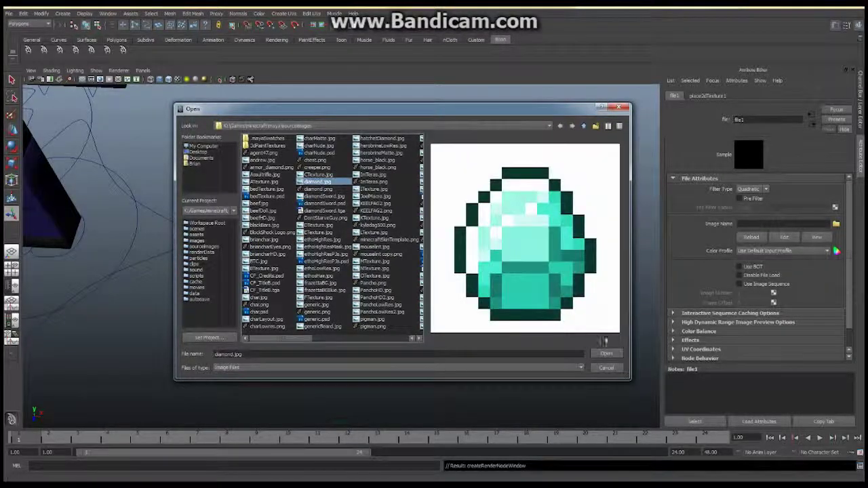
{"action": "left_click", "coordinate": [613, 353]}
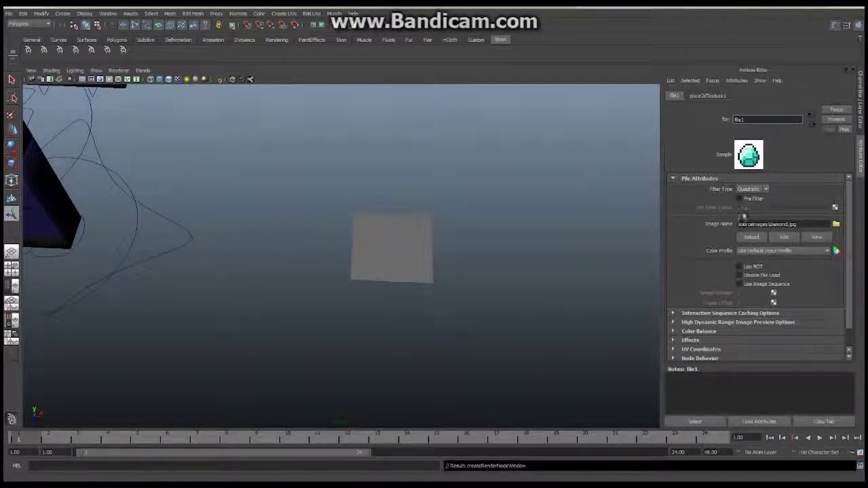
Set the diamond file texture's filter type to Off and assign the diamondTexture material to the diamond plane.
{"action": "left_click", "coordinate": [766, 189]}
{"action": "left_click", "coordinate": [751, 190]}
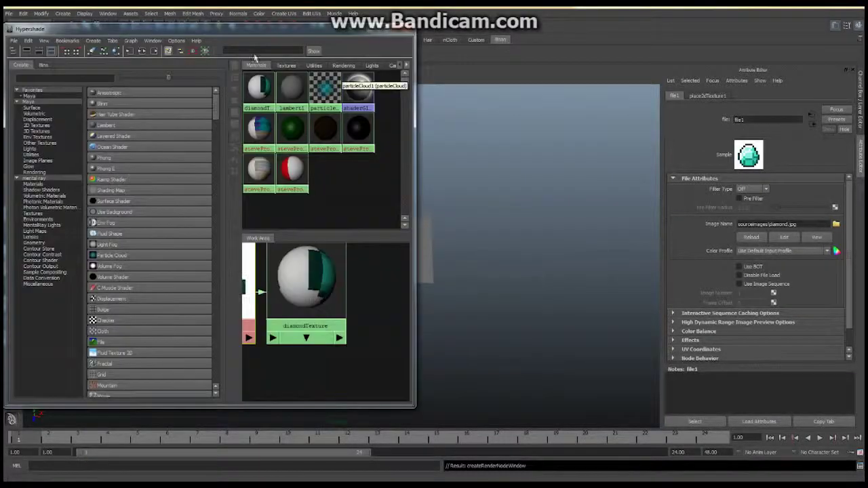
{"action": "left_click_drag", "start_coordinate": [268, 28], "coordinate": [715, 30]}
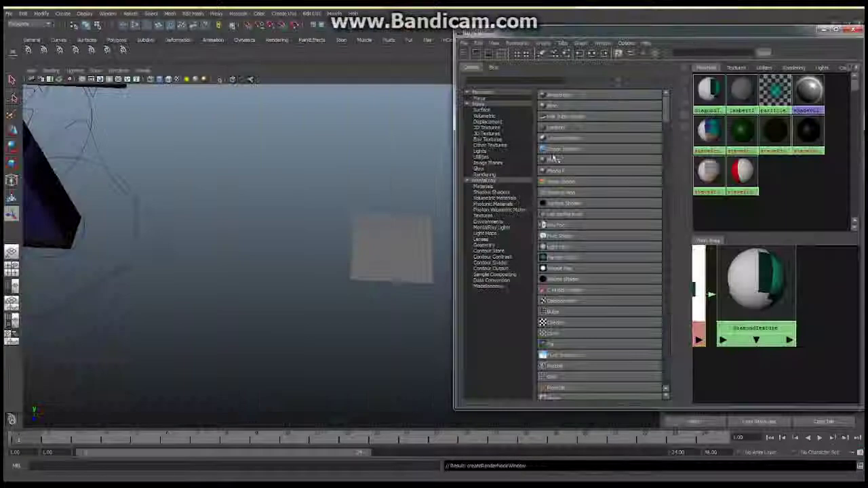
{"action": "left_click", "coordinate": [396, 244]}
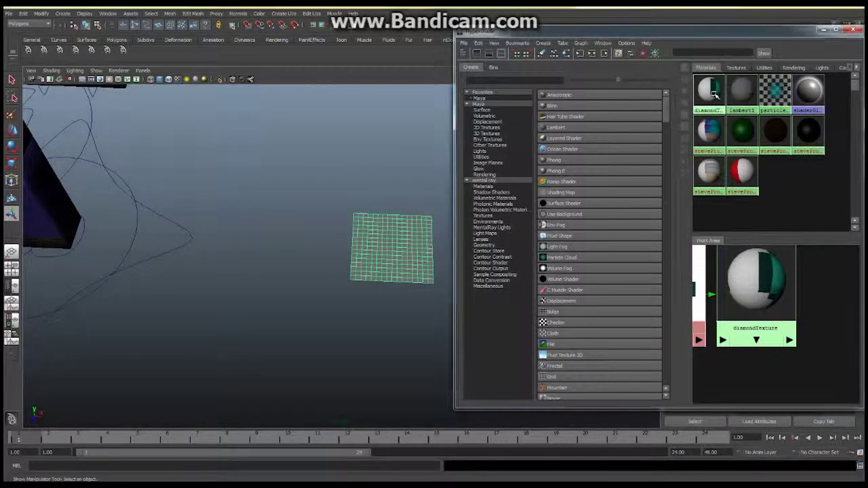
{"action": "right_click_drag", "start_coordinate": [710, 95], "coordinate": [653, 72]}
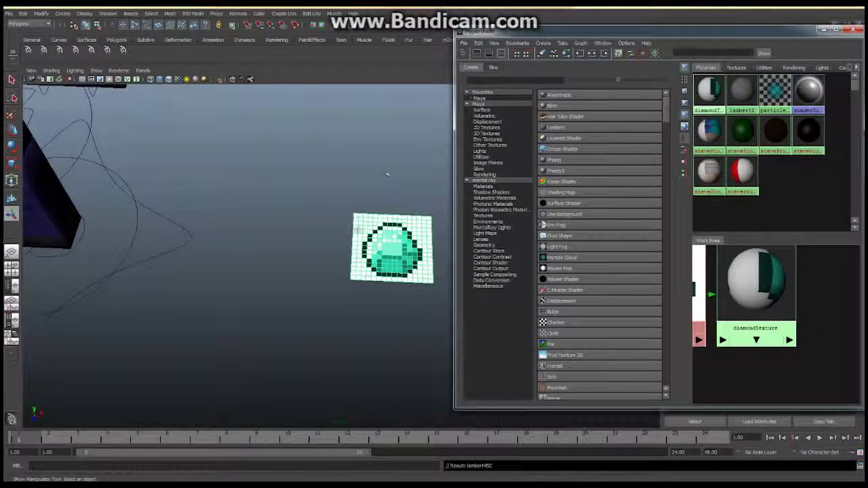
{"action": "left_click", "coordinate": [822, 29]}
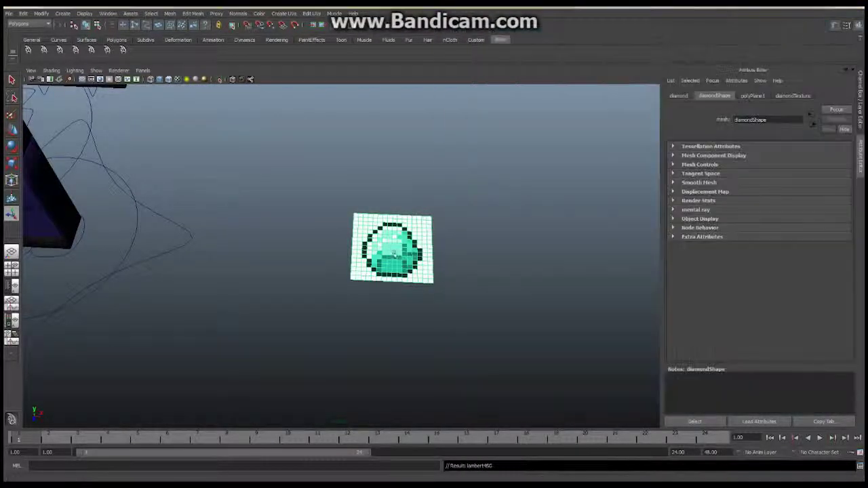
Try the Bilinear texture filter in the viewport's Hardware Texturing options.
{"action": "mouse_move", "coordinate": [390, 255]}
{"action": "left_mouse_down", "text": "alt"}
{"action": "mouse_move", "coordinate": [338, 256]}
{"action": "mouse_move", "coordinate": [381, 248]}
{"action": "left_mouse_up", "text": "alt"}
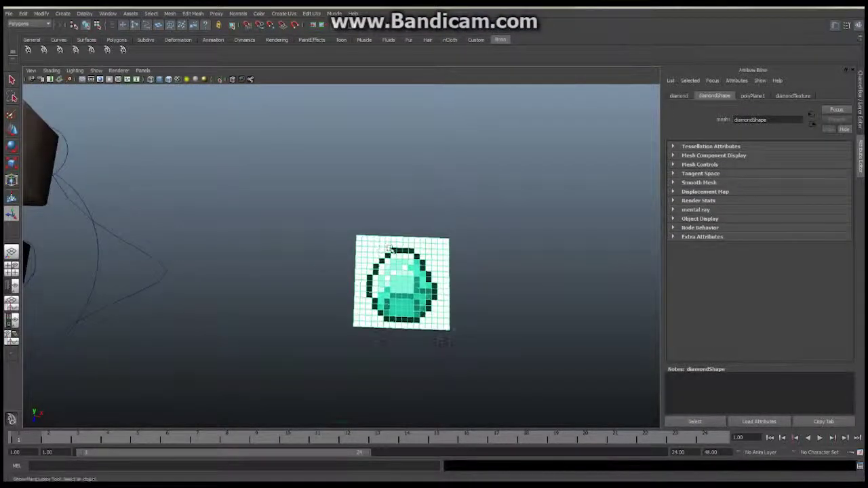
{"action": "left_click", "coordinate": [51, 71]}
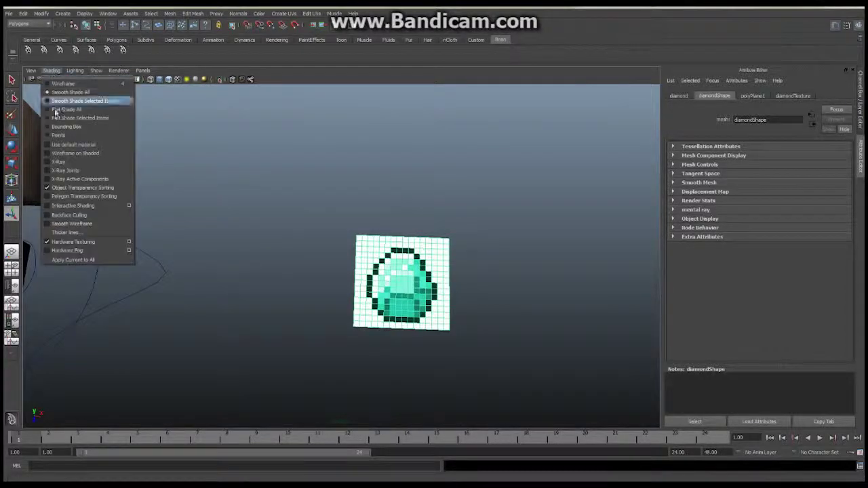
{"action": "left_click", "coordinate": [130, 244]}
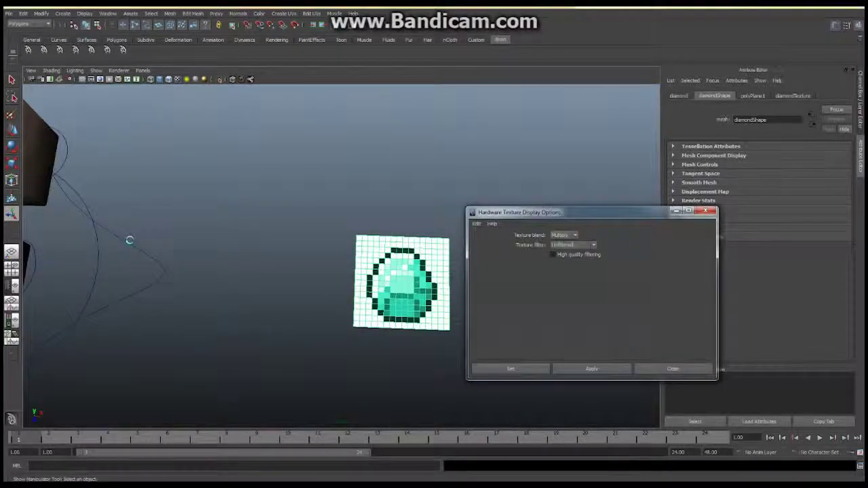
{"action": "left_click", "coordinate": [588, 245]}
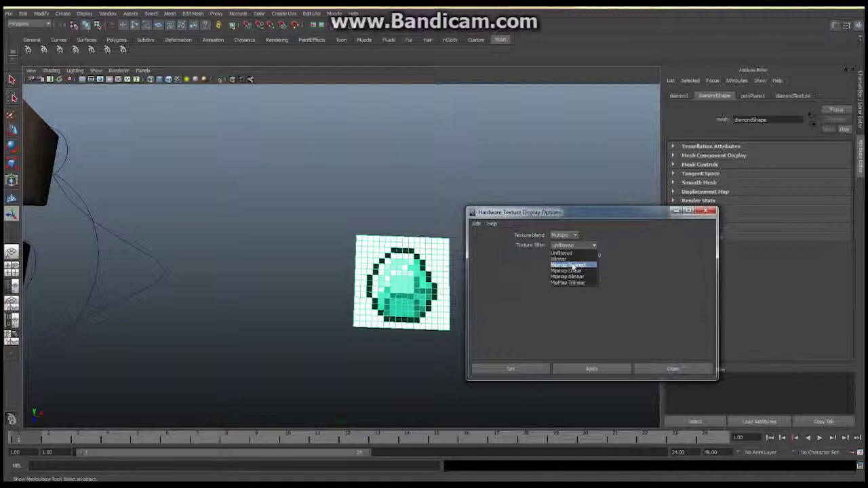
{"action": "left_click", "coordinate": [573, 265]}
{"action": "left_click", "coordinate": [524, 366]}
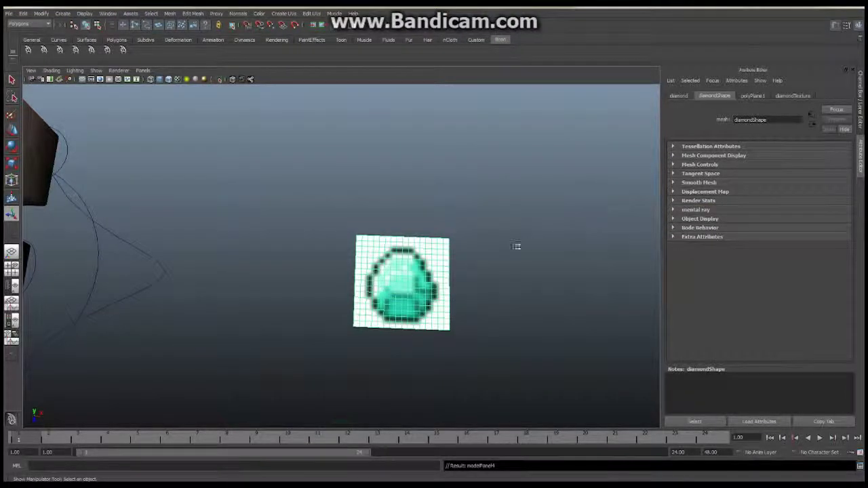
{"action": "left_click_drag", "start_coordinate": [290, 310], "coordinate": [305, 248], "text": "alt"}
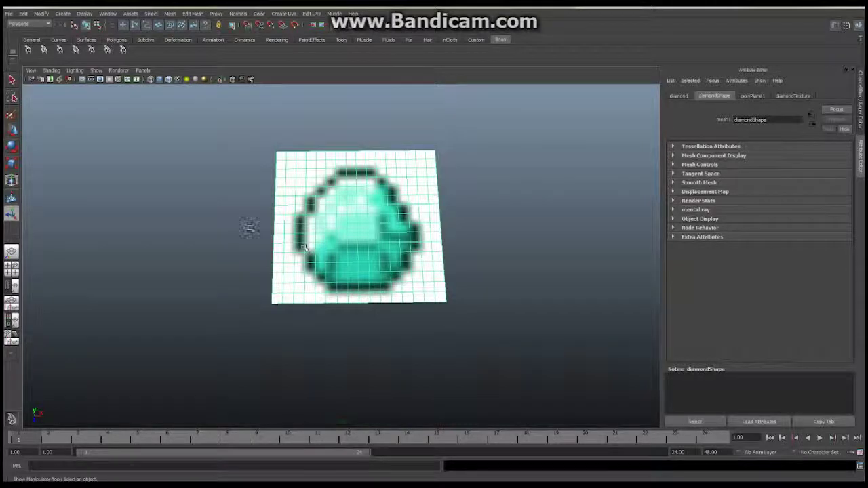
Set the viewport's hardware texture filter to Unfiltered and close the display options.
{"action": "left_click", "coordinate": [51, 70]}
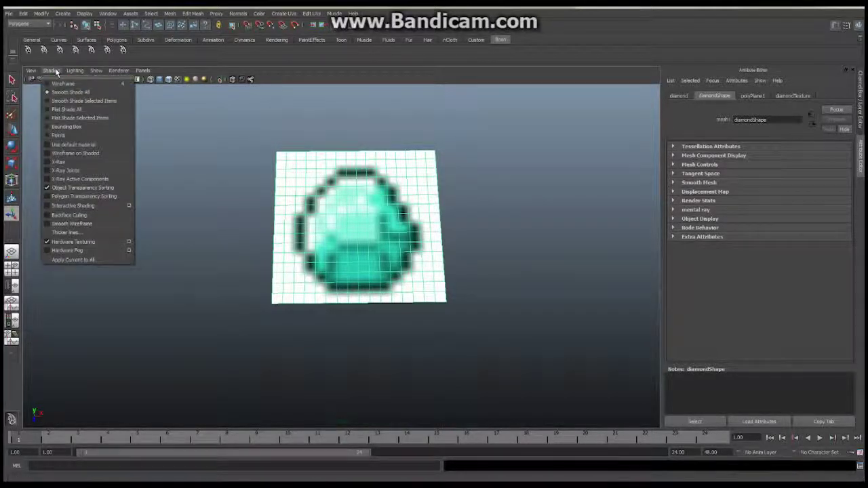
{"action": "left_click", "coordinate": [129, 242]}
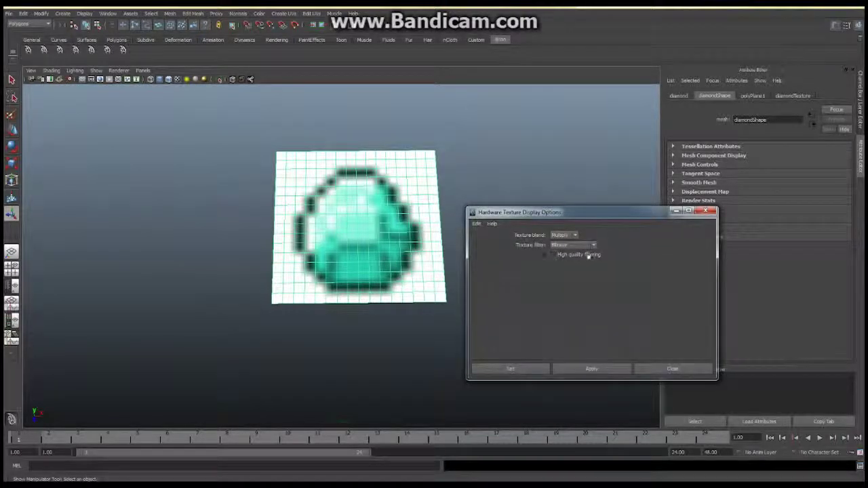
{"action": "left_click", "coordinate": [594, 245]}
{"action": "left_click", "coordinate": [574, 256]}
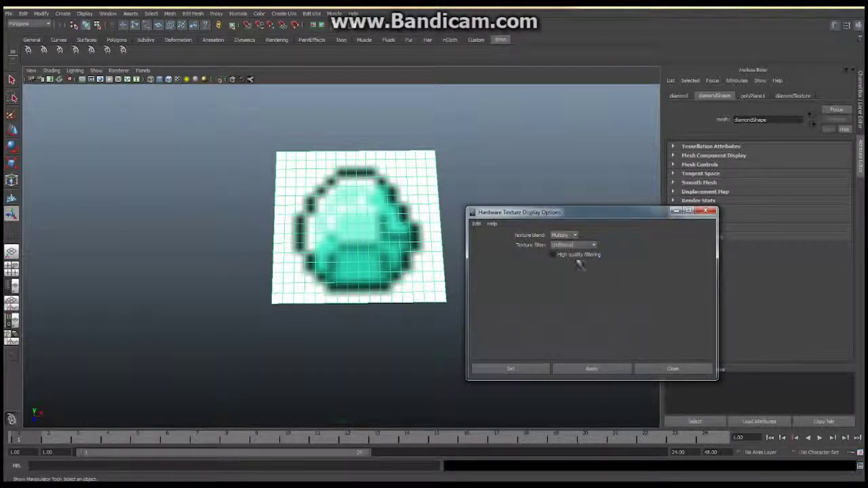
{"action": "left_click", "coordinate": [598, 367]}
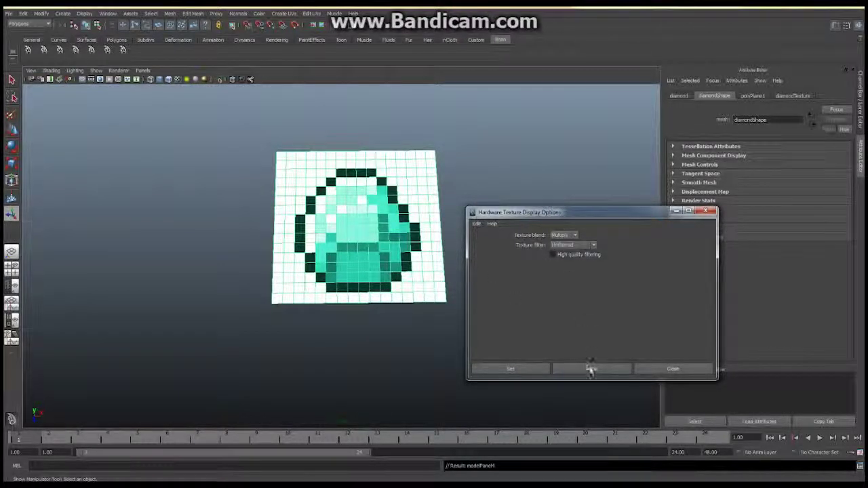
{"action": "left_click", "coordinate": [707, 211]}
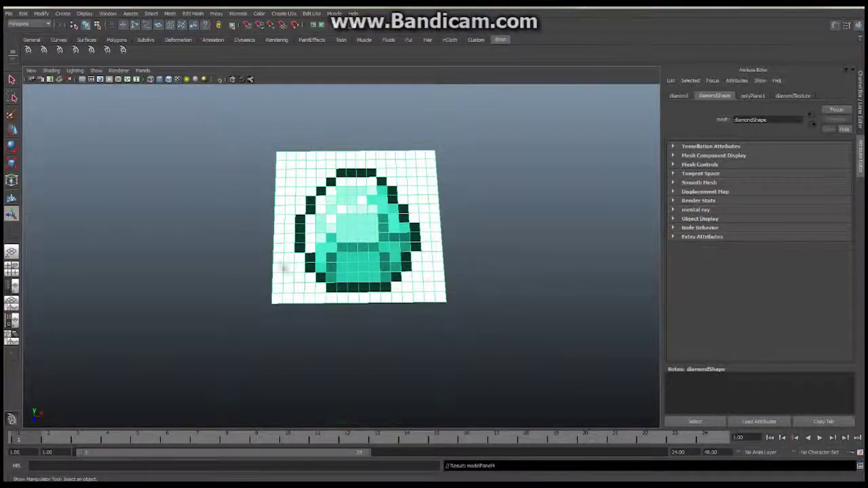
Examine the textured diamond plane next to the character from several angles and distances.
{"action": "left_click_drag", "start_coordinate": [514, 255], "coordinate": [352, 280], "text": "alt"}
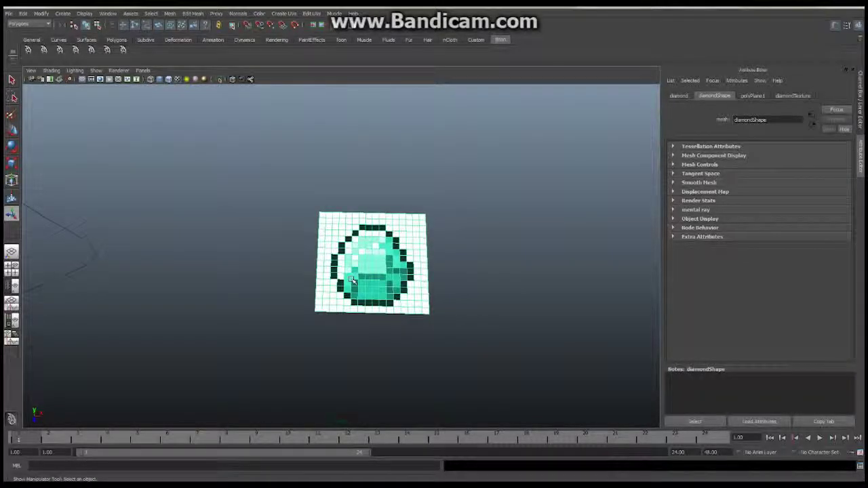
{"action": "right_click_drag", "start_coordinate": [352, 280], "coordinate": [286, 256], "text": "alt"}
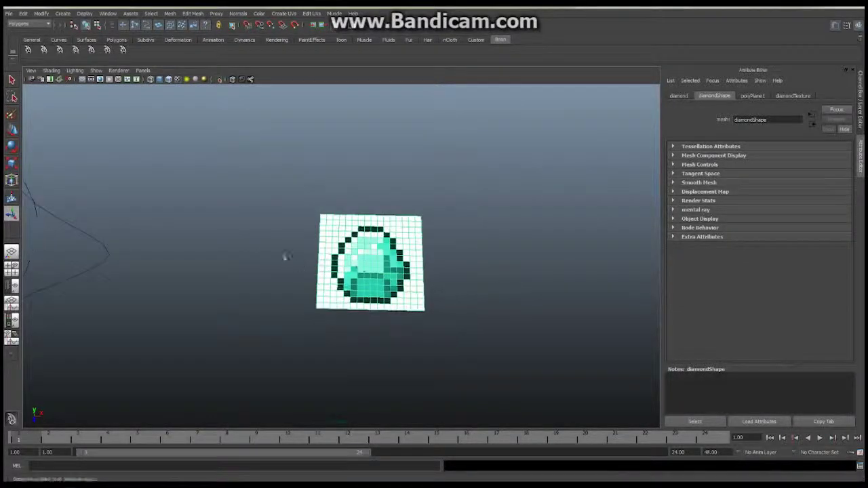
{"action": "left_click_drag", "start_coordinate": [286, 256], "coordinate": [290, 230], "text": "alt"}
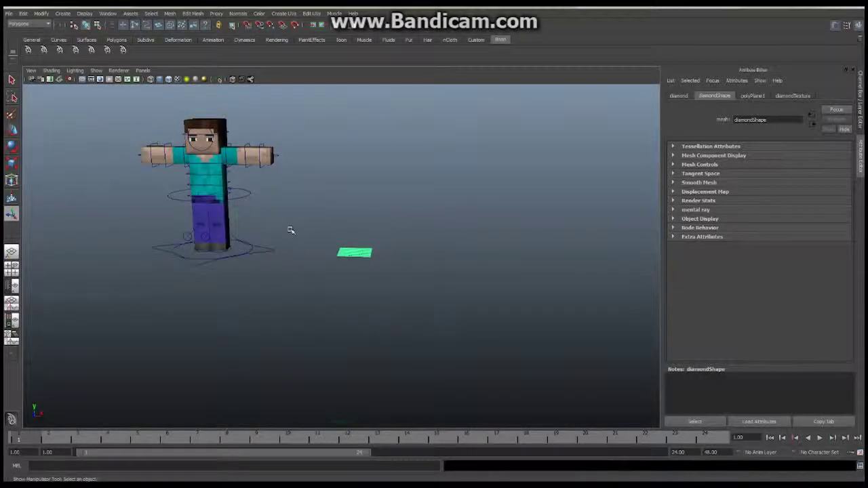
{"action": "right_click_drag", "start_coordinate": [290, 231], "coordinate": [246, 287], "text": "alt"}
{"action": "left_click_drag", "start_coordinate": [247, 287], "coordinate": [249, 295], "text": "alt"}
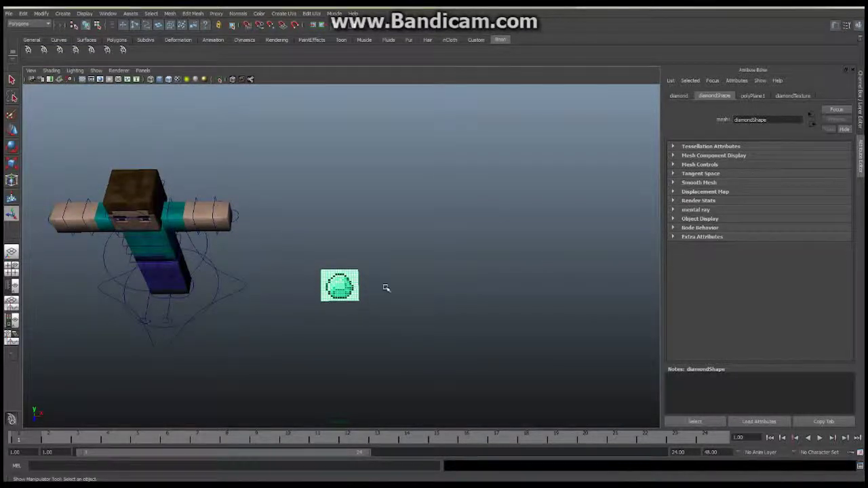
{"action": "left_click_drag", "start_coordinate": [385, 289], "coordinate": [320, 316], "text": "alt"}
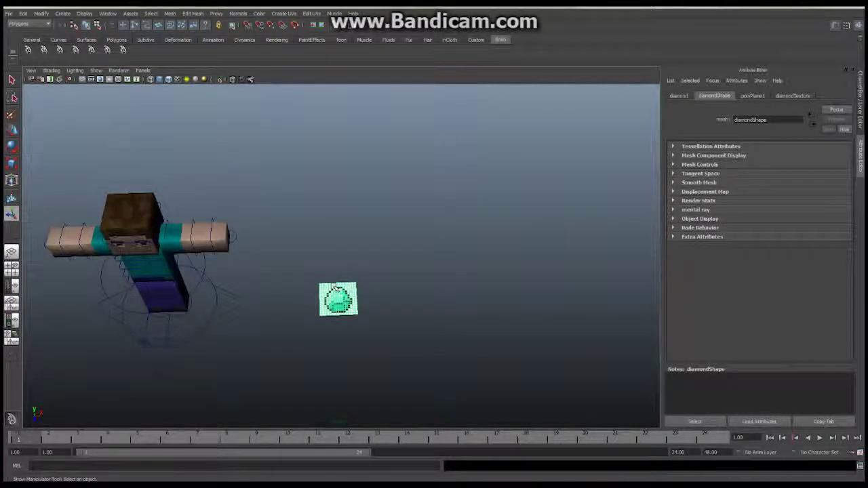
{"action": "left_click_drag", "start_coordinate": [383, 298], "coordinate": [207, 288], "text": "alt"}
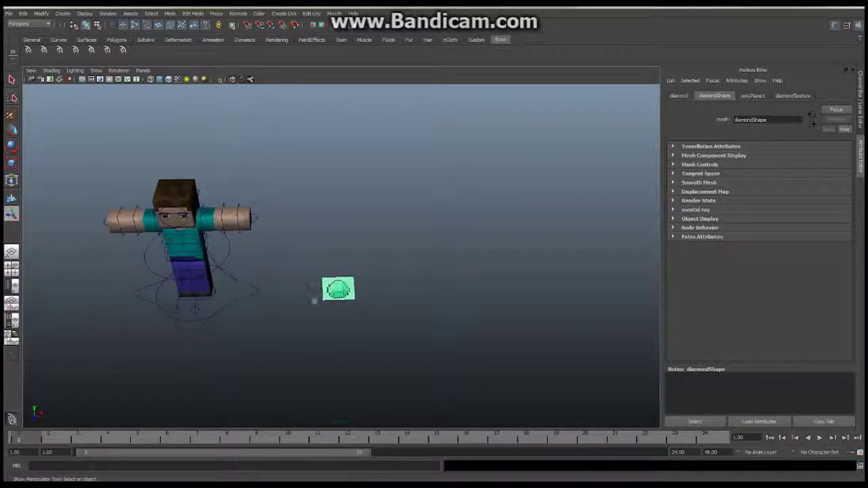
{"action": "right_click_drag", "start_coordinate": [314, 296], "coordinate": [405, 330], "text": "alt"}
{"action": "middle_click_drag", "start_coordinate": [405, 330], "coordinate": [387, 230], "text": "alt"}
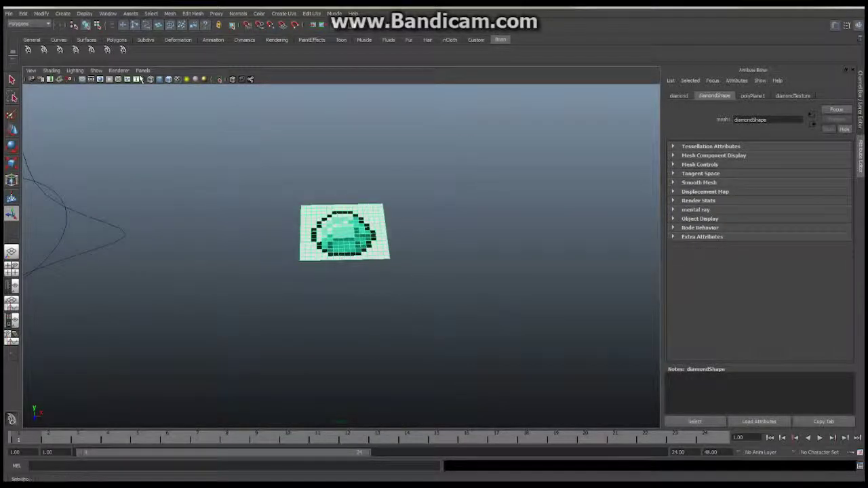
Switch to the orthographic top view and delete the two uppermost rows of white faces from the diamond plane.
{"action": "left_click", "coordinate": [144, 71]}
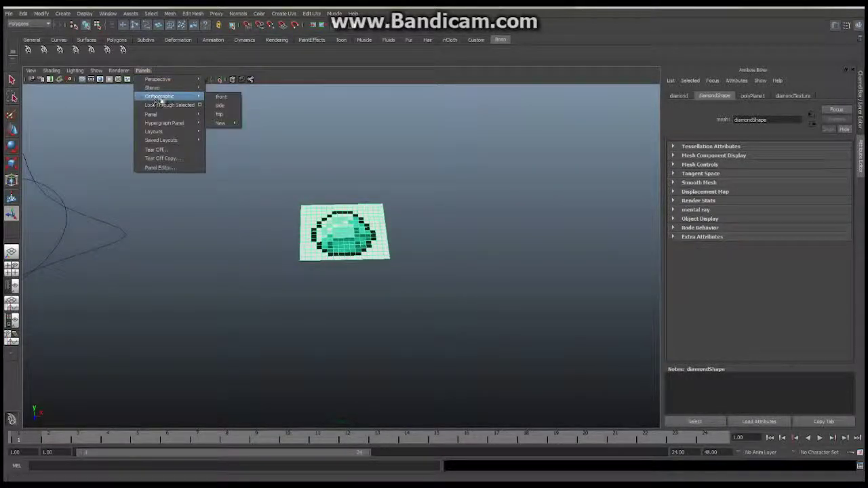
{"action": "mouse_move", "coordinate": [185, 98]}
{"action": "left_click", "coordinate": [217, 116]}
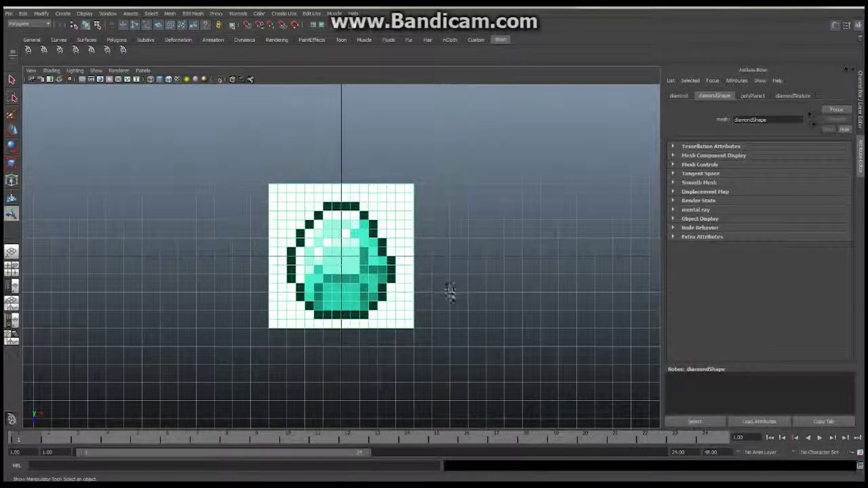
{"action": "middle_click_drag", "start_coordinate": [275, 270], "coordinate": [206, 252], "text": "alt"}
{"action": "middle_click_drag", "start_coordinate": [347, 183], "coordinate": [393, 218], "text": "alt"}
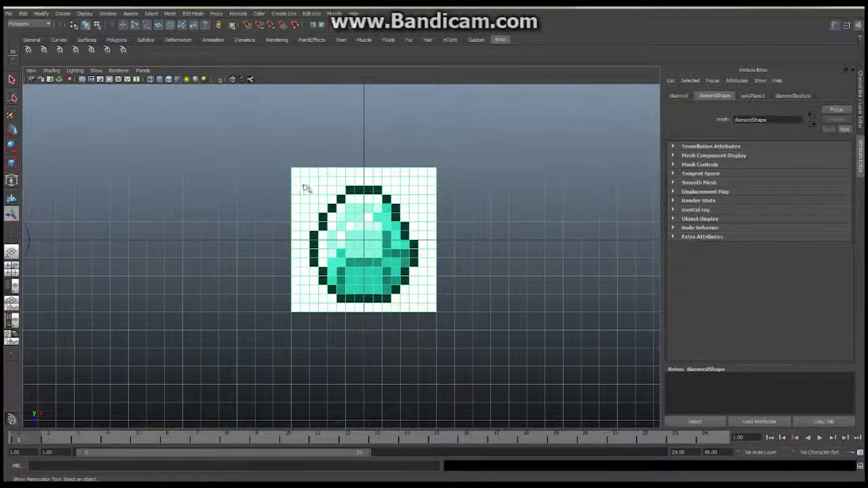
{"action": "right_click", "coordinate": [421, 187]}
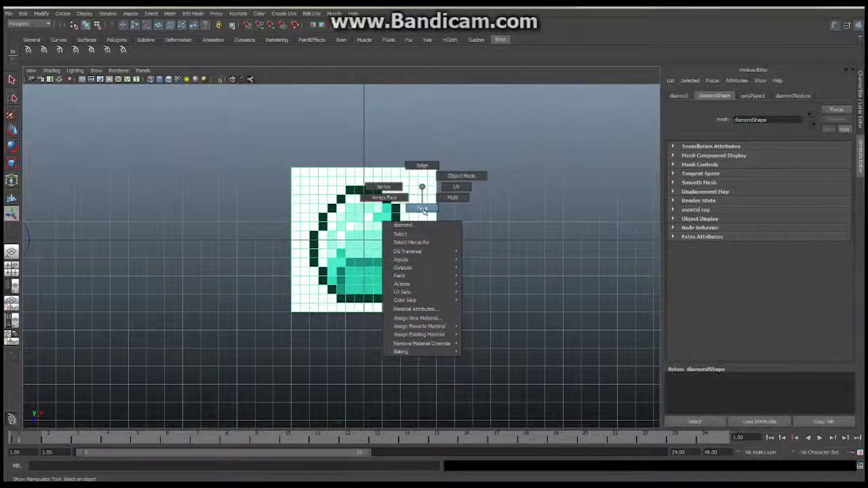
{"action": "left_click", "coordinate": [425, 202]}
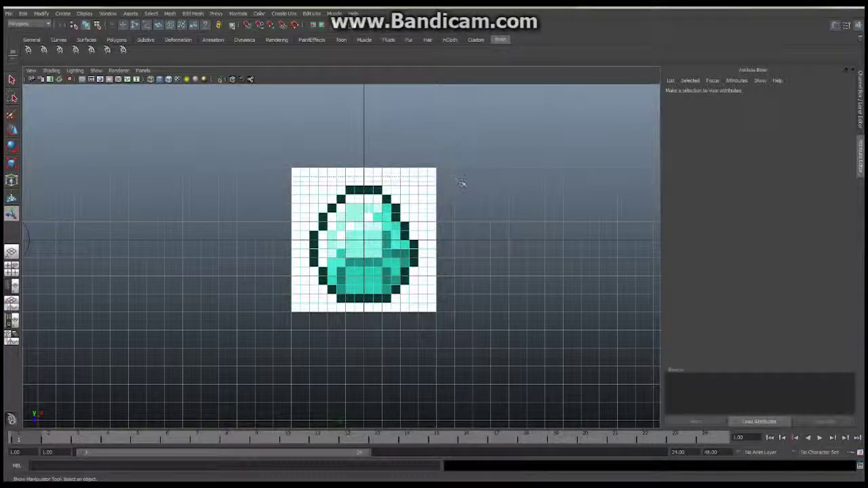
{"action": "left_click_drag", "start_coordinate": [461, 183], "coordinate": [460, 182]}
{"action": "key", "text": "Delete"}
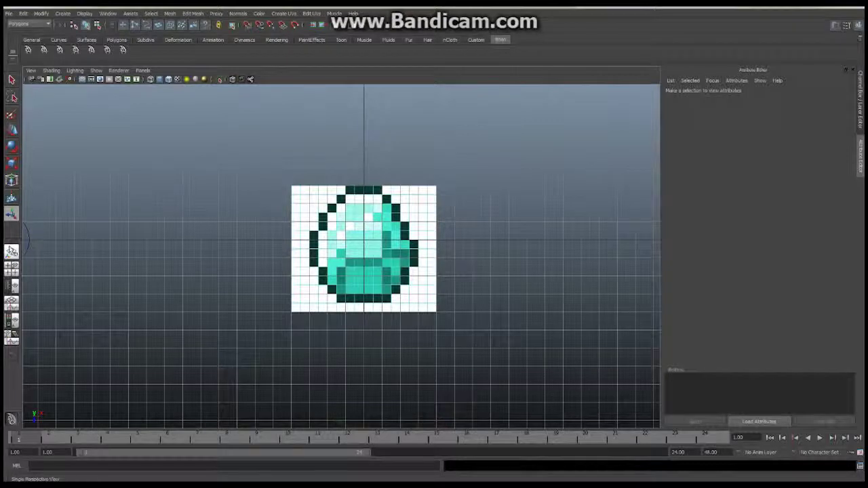
Examine the cut-out diamond in the perspective view, comparing its size and shape with the character from several angles.
{"action": "left_click_drag", "start_coordinate": [389, 319], "coordinate": [384, 267], "text": "alt"}
{"action": "right_click_drag", "start_coordinate": [383, 267], "coordinate": [359, 295], "text": "alt"}
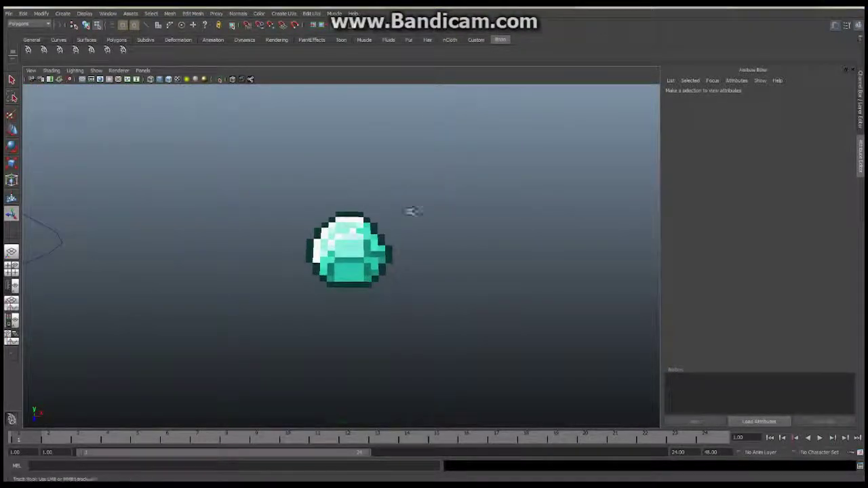
{"action": "left_click_drag", "start_coordinate": [410, 210], "coordinate": [333, 163], "text": "alt"}
{"action": "left_click_drag", "start_coordinate": [353, 245], "coordinate": [333, 229], "text": "alt"}
{"action": "left_click_drag", "start_coordinate": [400, 253], "coordinate": [325, 260], "text": "alt"}
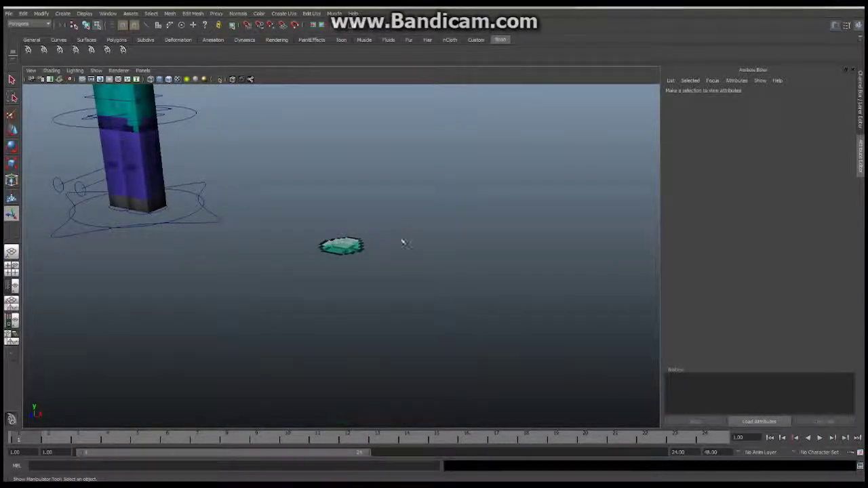
{"action": "left_click_drag", "start_coordinate": [401, 240], "coordinate": [325, 239], "text": "alt"}
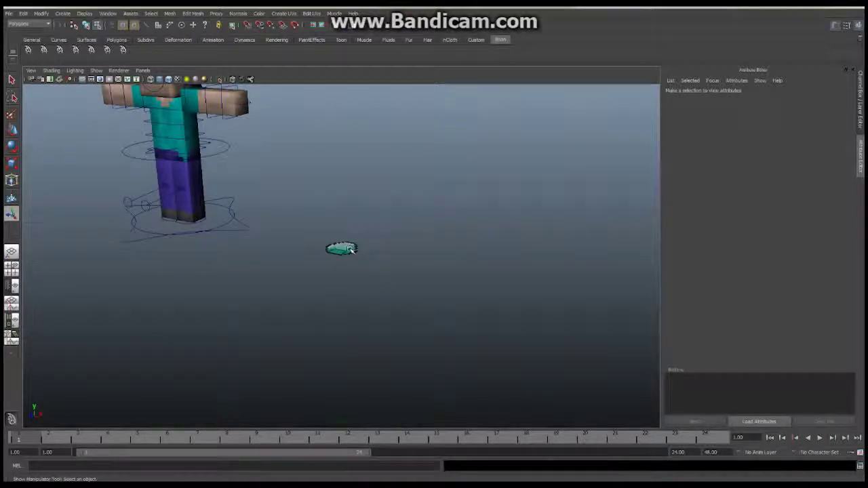
{"action": "left_click_drag", "start_coordinate": [399, 253], "coordinate": [319, 279], "text": "alt"}
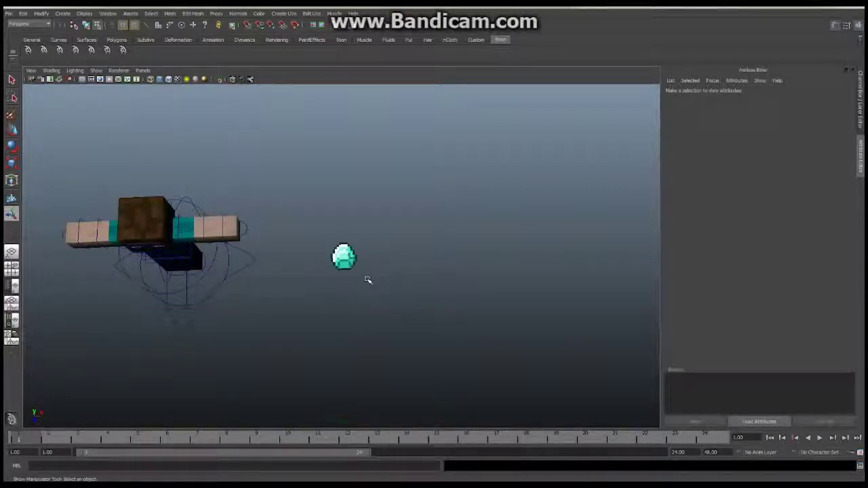
{"action": "left_click_drag", "start_coordinate": [388, 268], "coordinate": [329, 241], "text": "alt"}
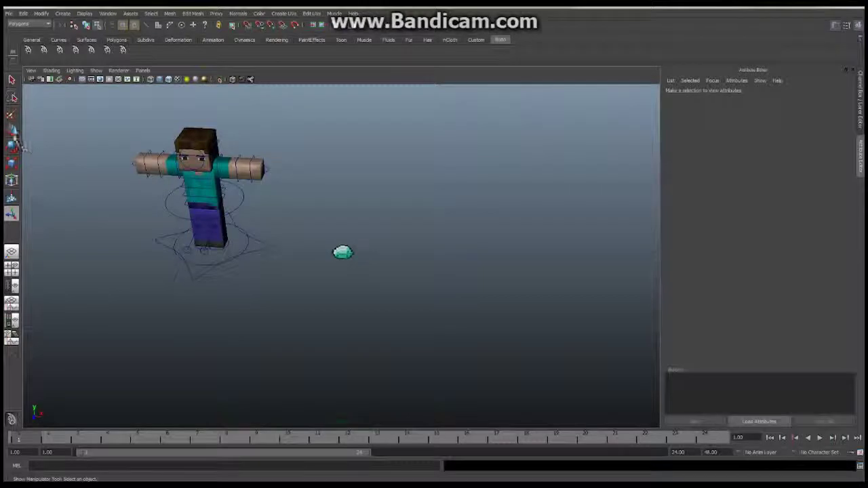
{"action": "left_click", "coordinate": [15, 164]}
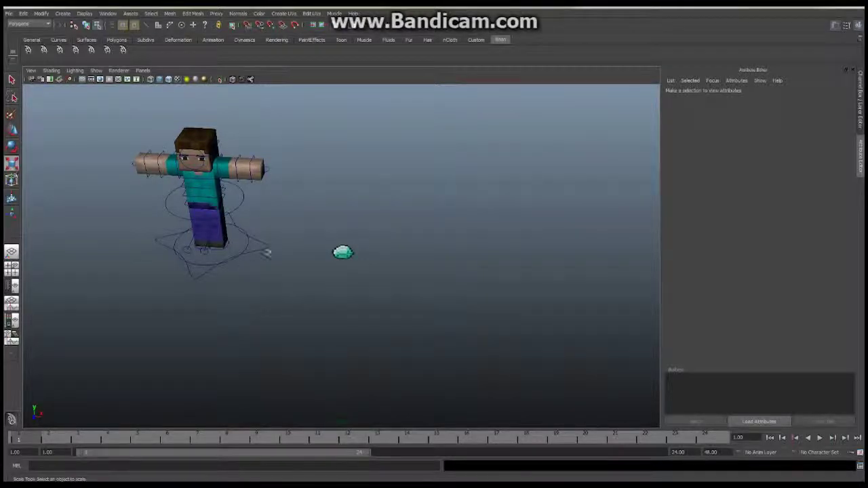
{"action": "mouse_move", "coordinate": [340, 258]}
{"action": "right_mouse_down"}
{"action": "mouse_move", "coordinate": [366, 244]}
{"action": "mouse_move", "coordinate": [356, 253]}
{"action": "right_mouse_up"}
{"action": "left_click", "coordinate": [342, 252]}
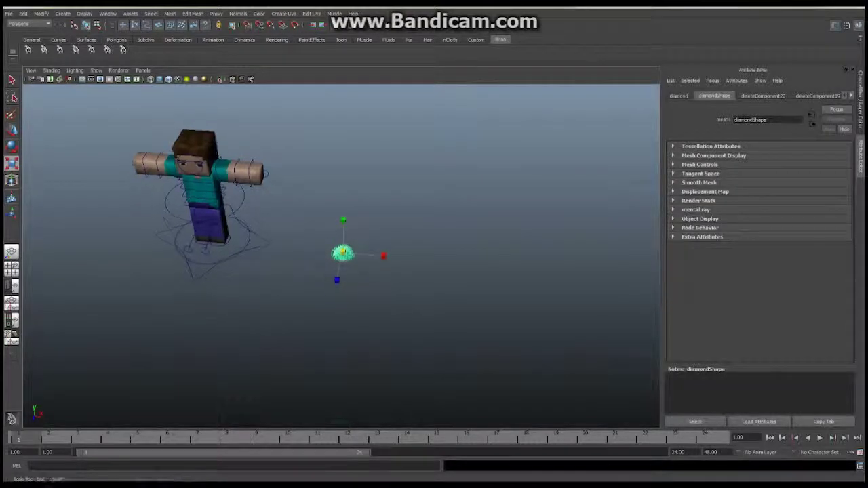
{"action": "left_click_drag", "start_coordinate": [342, 255], "coordinate": [342, 254]}
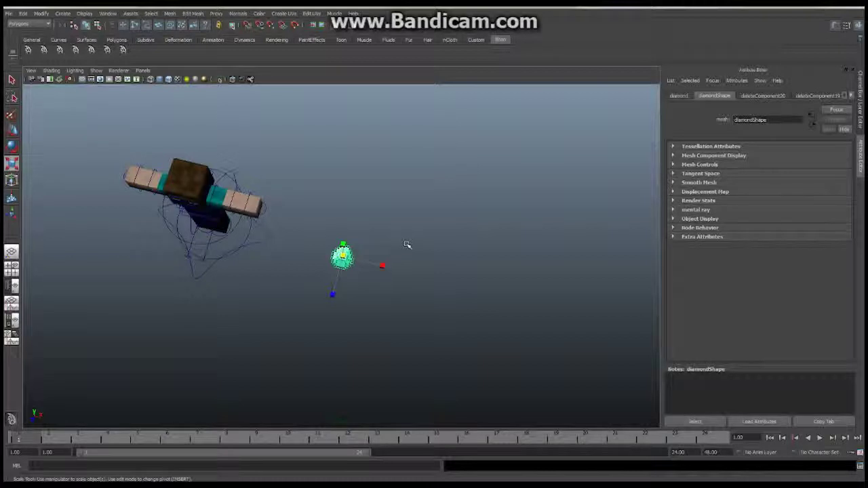
{"action": "scroll", "coordinate": [492, 271], "scroll_direction": "up", "scroll_amount": 5}
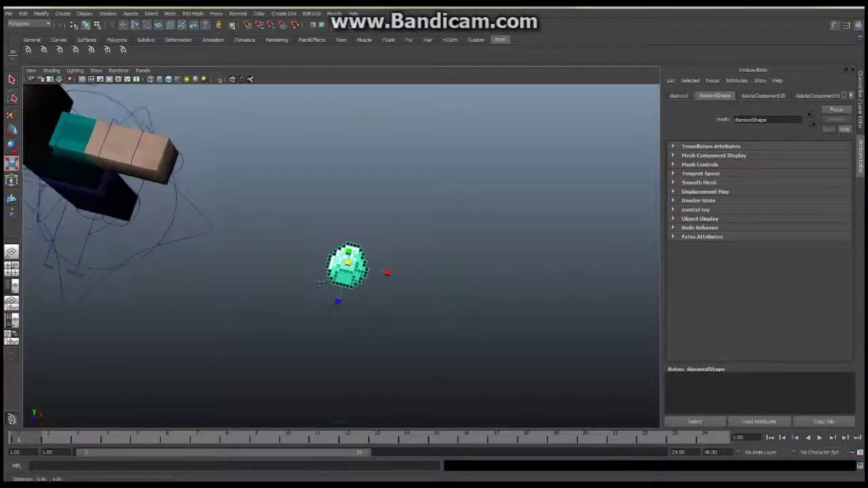
{"action": "left_click", "coordinate": [403, 241]}
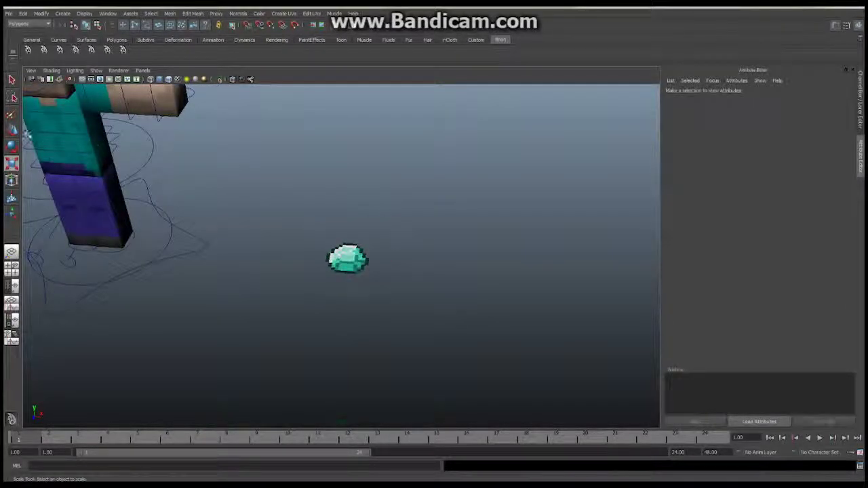
Put the diamond mesh in face mode and select all of its faces.
{"action": "left_click", "coordinate": [12, 79]}
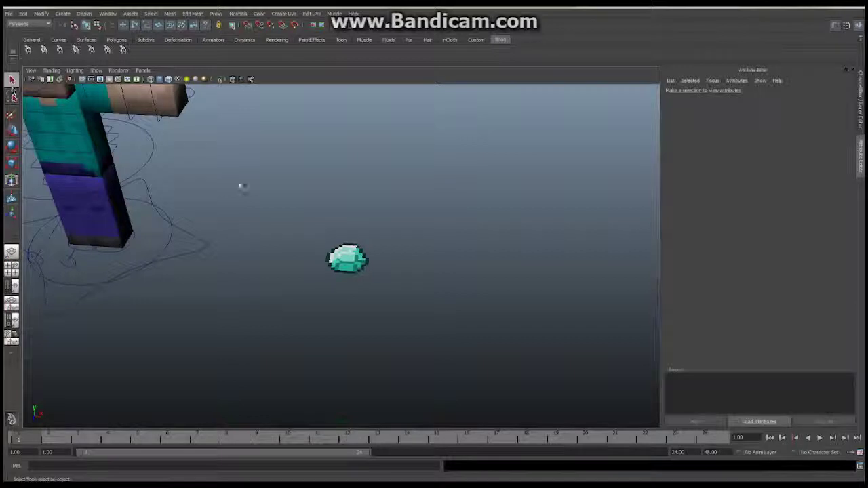
{"action": "left_click", "coordinate": [347, 265]}
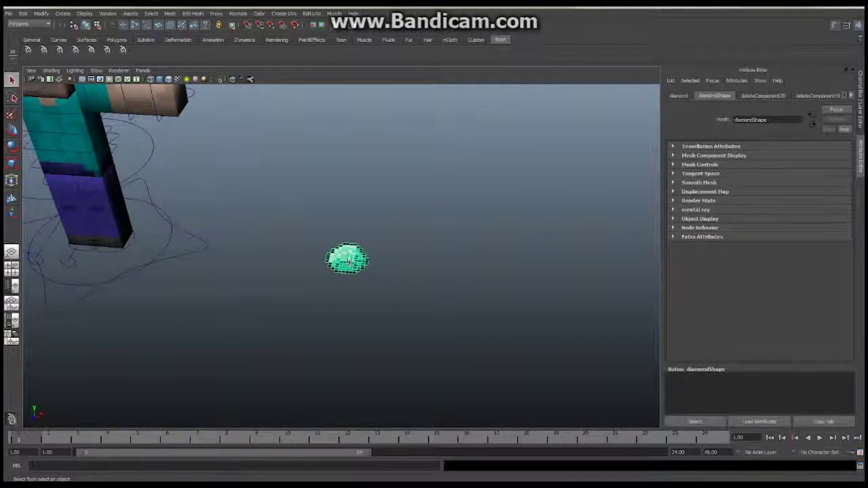
{"action": "right_click_drag", "start_coordinate": [347, 256], "coordinate": [345, 274]}
{"action": "left_click_drag", "start_coordinate": [316, 287], "coordinate": [461, 316], "text": "alt"}
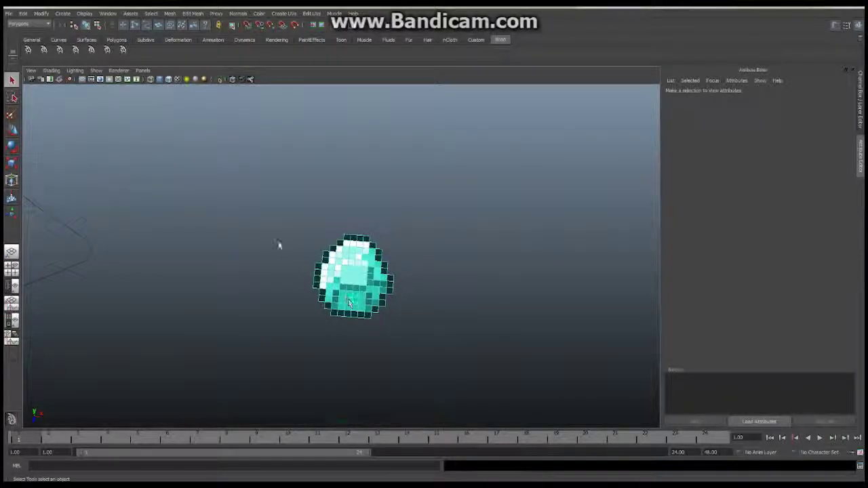
{"action": "left_click_drag", "start_coordinate": [256, 196], "coordinate": [457, 349]}
Extrude the selected diamond faces downward by about 0.844 units to give the flat item thickness.
{"action": "left_click_drag", "start_coordinate": [482, 298], "coordinate": [315, 271], "text": "alt"}
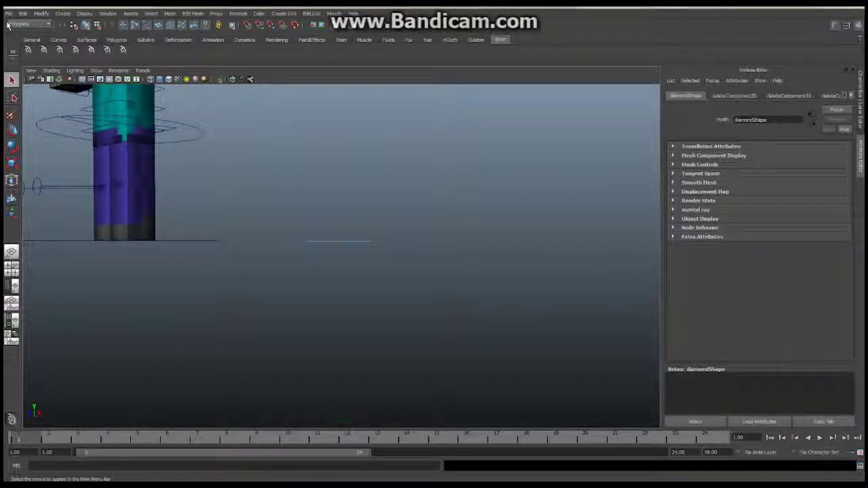
{"action": "left_click", "coordinate": [192, 14]}
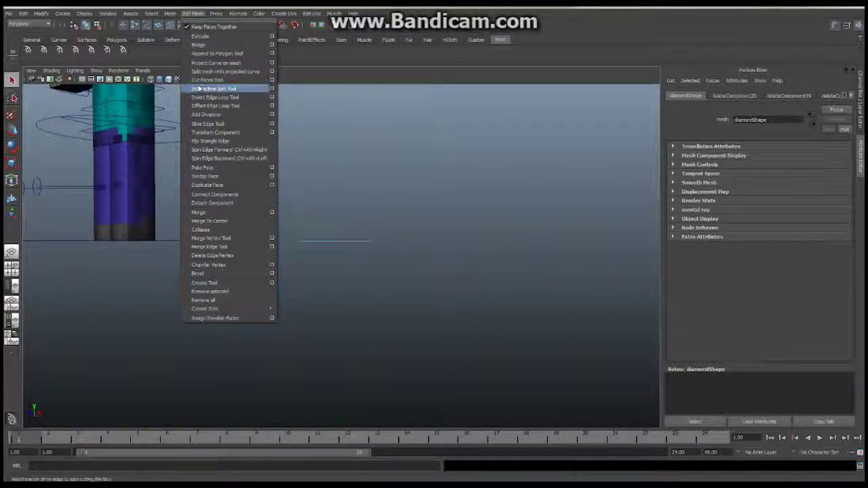
{"action": "left_click", "coordinate": [204, 35]}
{"action": "left_click_drag", "start_coordinate": [393, 245], "coordinate": [269, 240], "text": "alt"}
{"action": "left_click_drag", "start_coordinate": [320, 214], "coordinate": [401, 230], "text": "alt"}
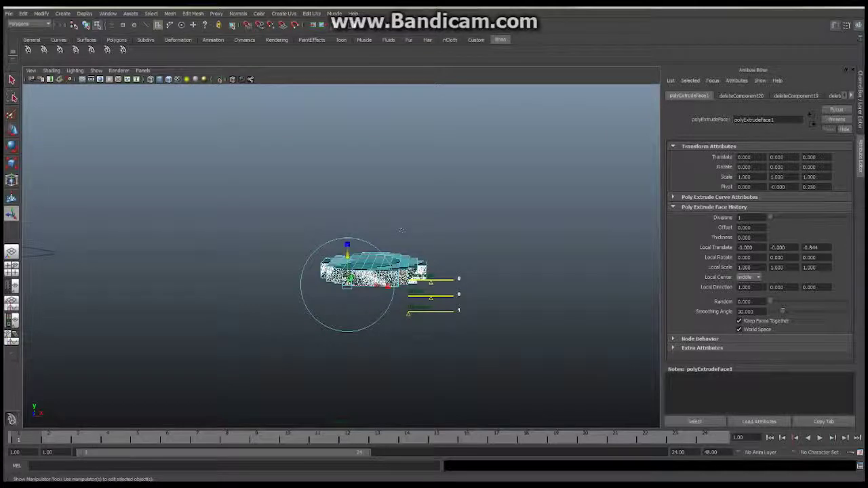
{"action": "left_click_drag", "start_coordinate": [407, 269], "coordinate": [431, 228], "text": "alt"}
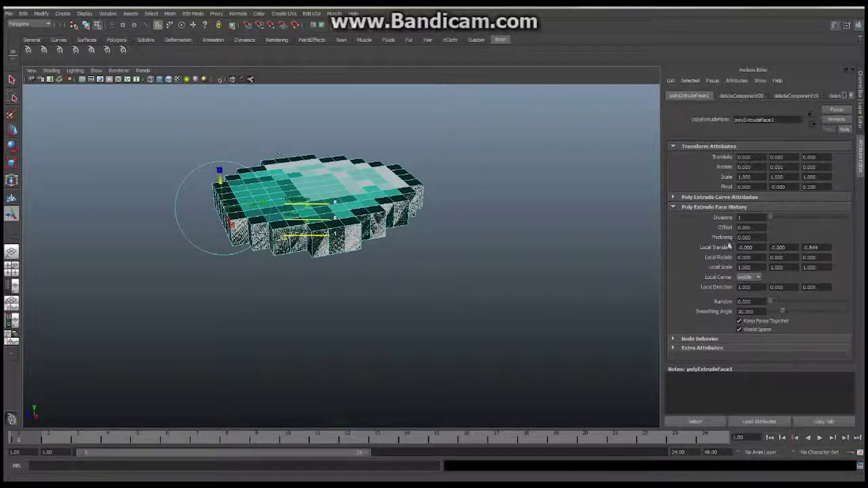
Set the extrusion's Local Translate Z to -0.6, return the diamond to object mode and clear the selection.
{"action": "double_click", "coordinate": [812, 247]}
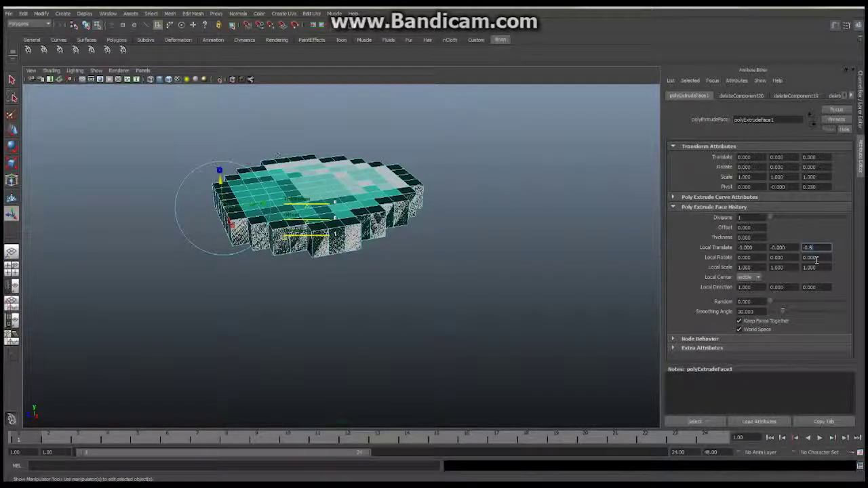
{"action": "type", "text": "8"}
{"action": "key", "text": "Return"}
{"action": "left_click_drag", "start_coordinate": [277, 147], "coordinate": [427, 194], "text": "alt"}
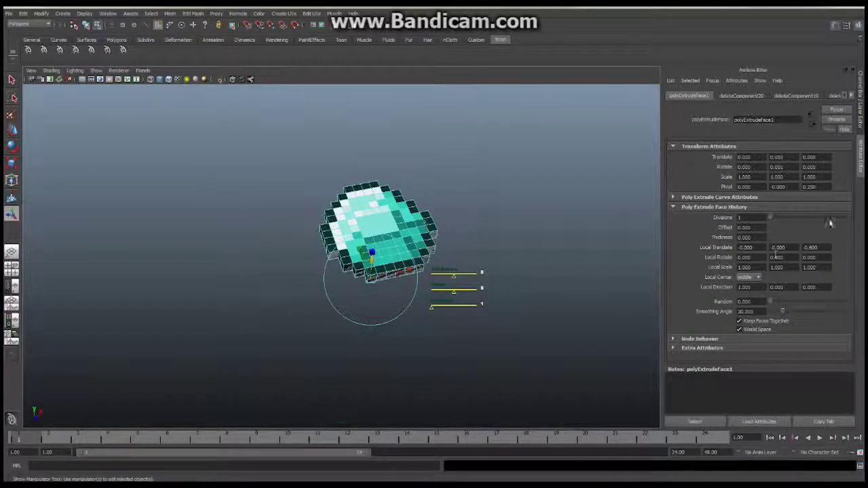
{"action": "left_click_drag", "start_coordinate": [549, 210], "coordinate": [382, 185], "text": "alt"}
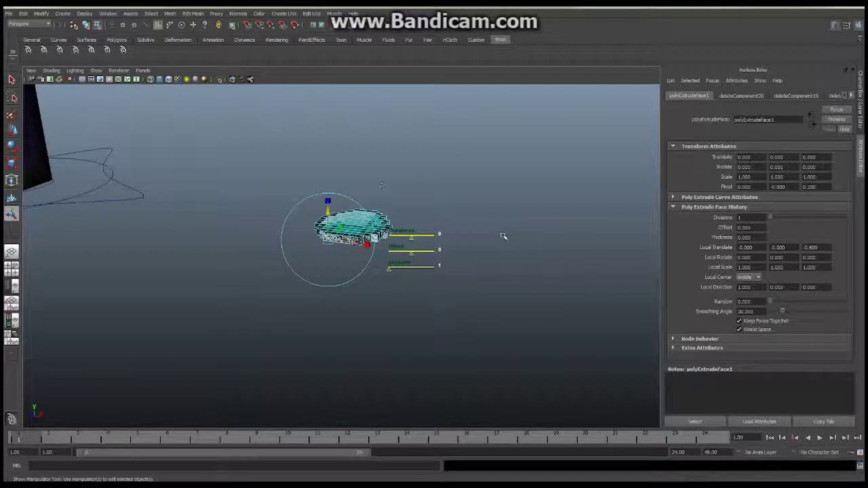
{"action": "left_click_drag", "start_coordinate": [498, 235], "coordinate": [319, 269], "text": "alt"}
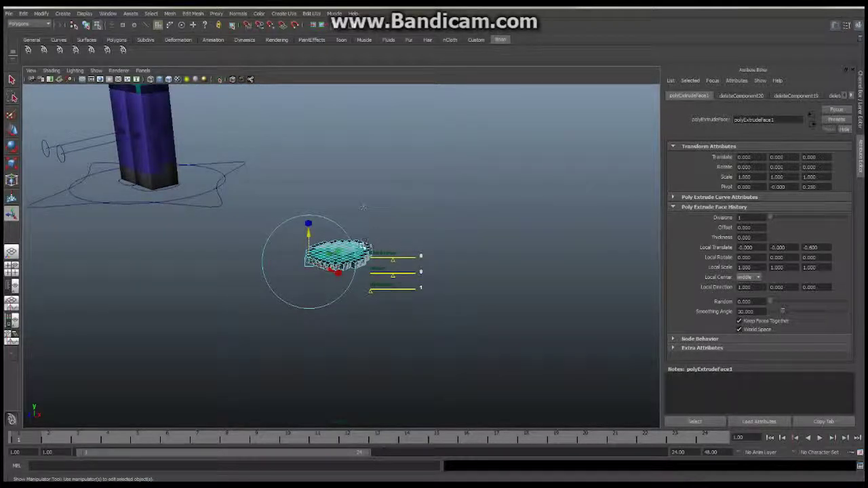
{"action": "right_click", "coordinate": [362, 247]}
{"action": "left_click", "coordinate": [393, 235]}
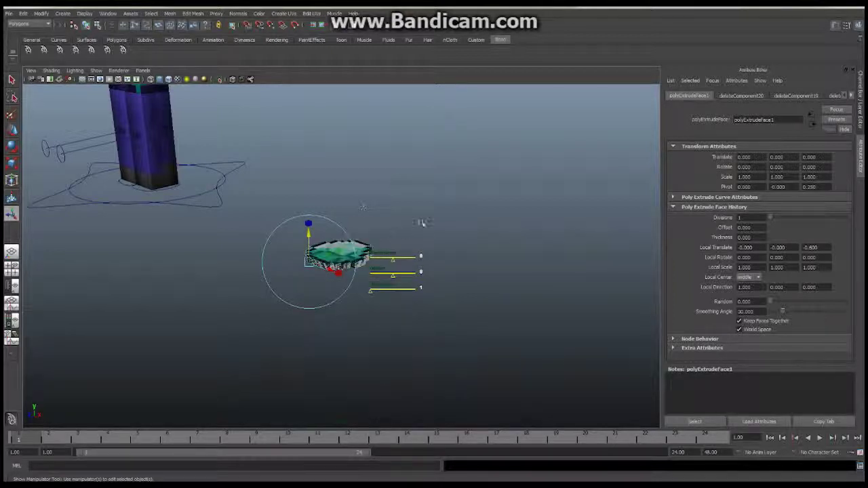
{"action": "left_click", "coordinate": [418, 223]}
Examine the texture on the diamond's extruded sides up close from several angles.
{"action": "left_click_drag", "start_coordinate": [384, 265], "coordinate": [301, 178], "text": "alt"}
{"action": "left_click_drag", "start_coordinate": [330, 232], "coordinate": [396, 238], "text": "alt"}
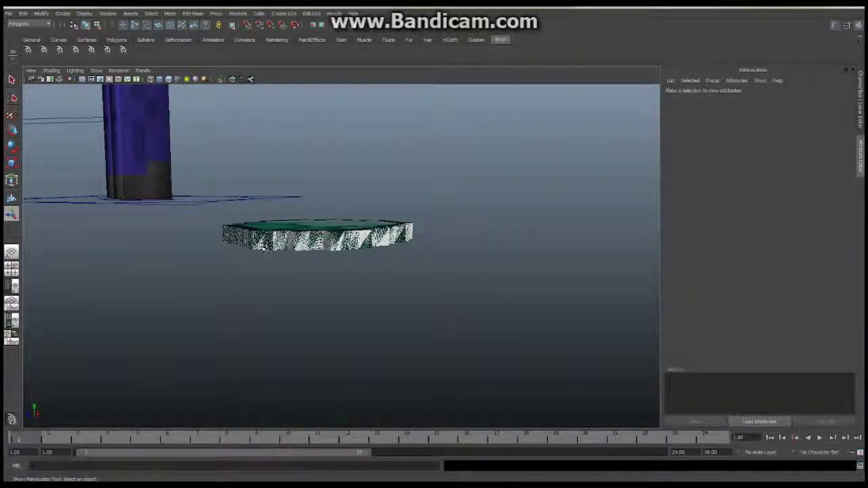
{"action": "right_click_drag", "start_coordinate": [239, 233], "coordinate": [398, 240], "text": "alt"}
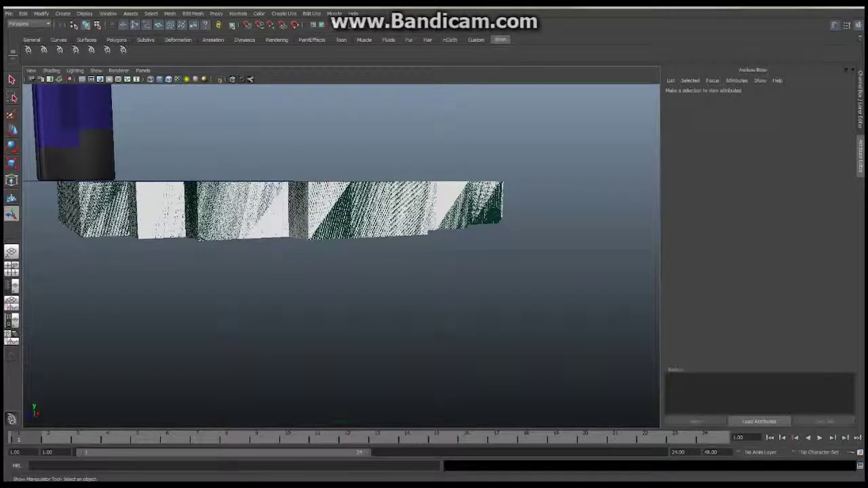
{"action": "left_click_drag", "start_coordinate": [533, 227], "coordinate": [461, 256], "text": "alt"}
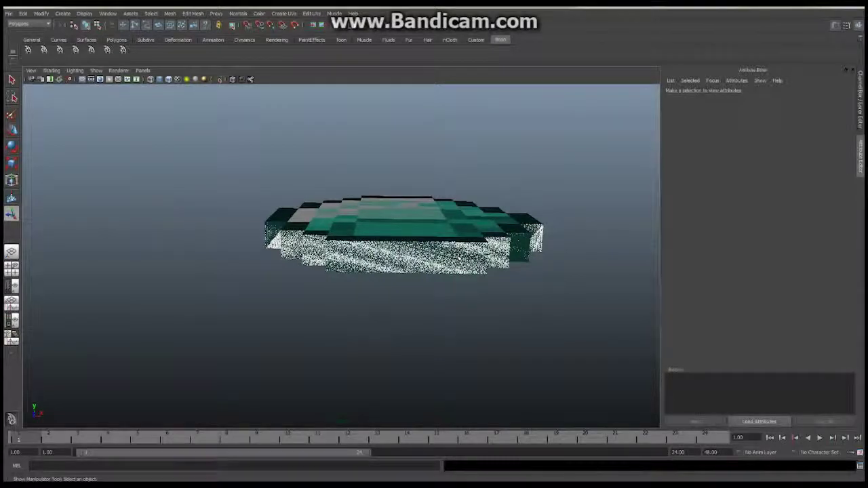
{"action": "left_click_drag", "start_coordinate": [482, 251], "coordinate": [434, 264], "text": "alt"}
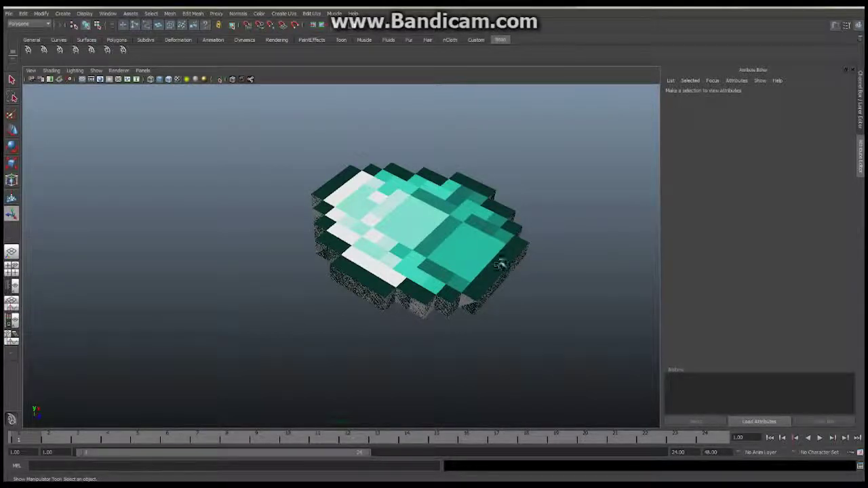
{"action": "left_click_drag", "start_coordinate": [516, 309], "coordinate": [372, 244], "text": "alt"}
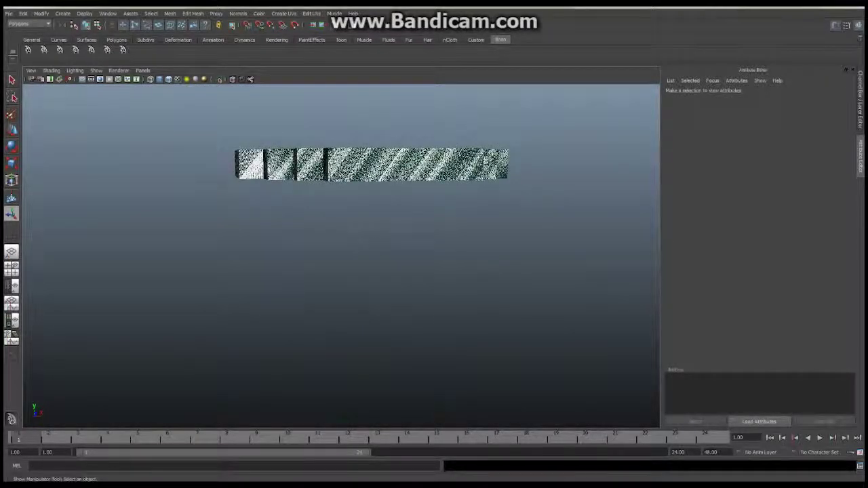
Switch to the orthographic front view and select the faces around the diamond's extruded side.
{"action": "left_click", "coordinate": [145, 71]}
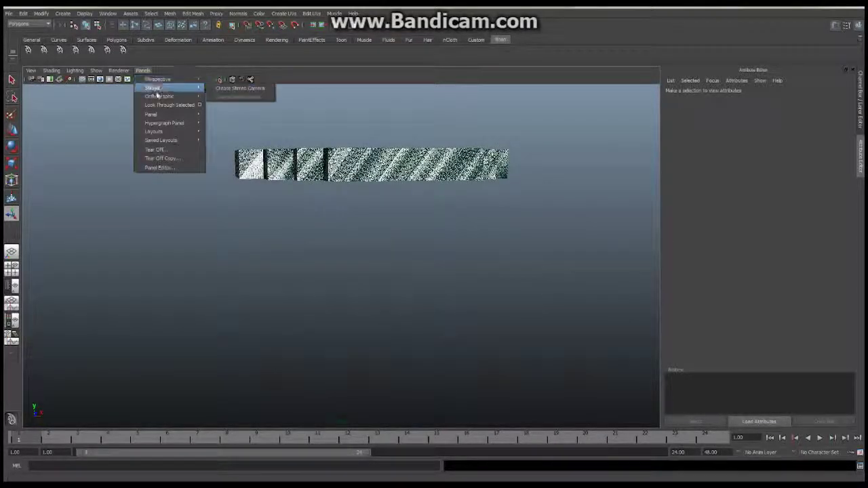
{"action": "mouse_move", "coordinate": [170, 96]}
{"action": "left_click", "coordinate": [220, 106]}
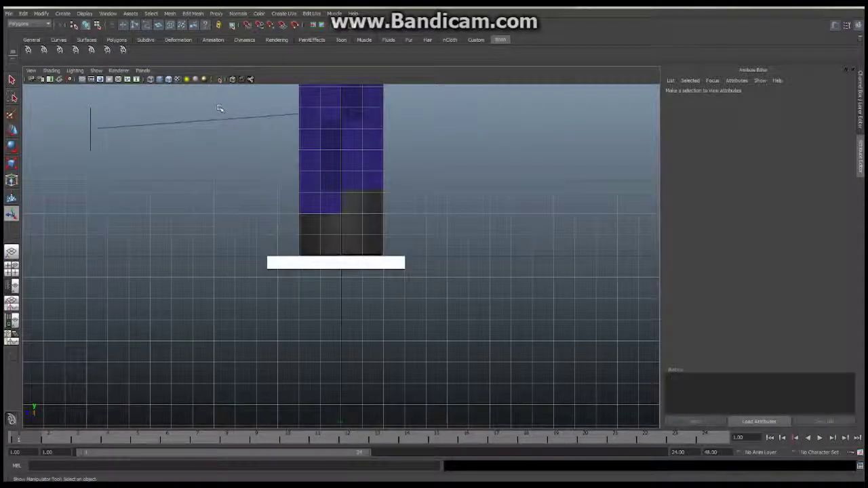
{"action": "left_click", "coordinate": [143, 71]}
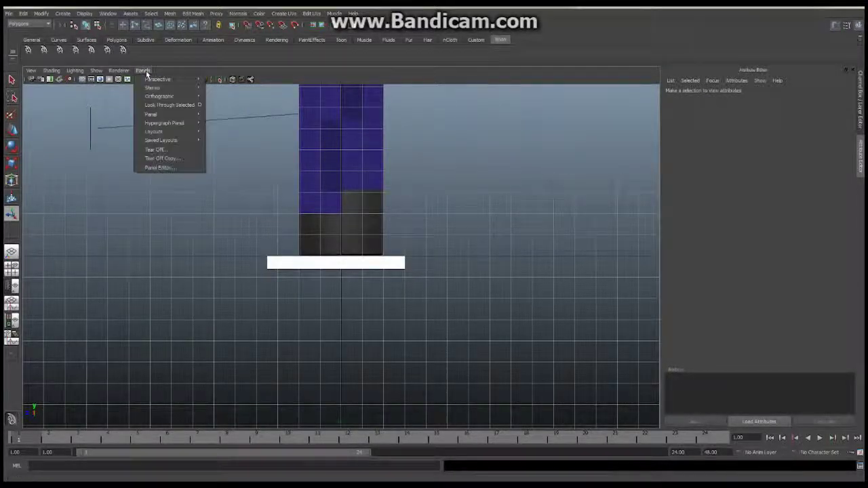
{"action": "mouse_move", "coordinate": [158, 97]}
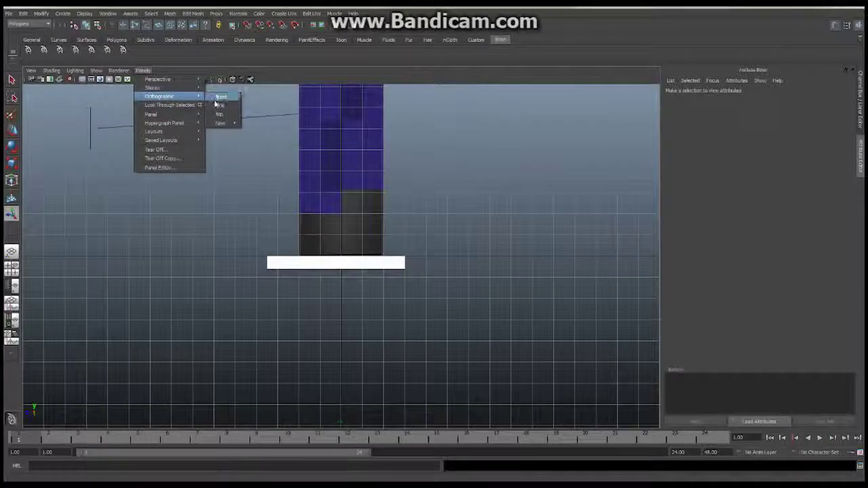
{"action": "left_click", "coordinate": [215, 110]}
{"action": "right_click_drag", "start_coordinate": [452, 253], "coordinate": [319, 254], "text": "alt"}
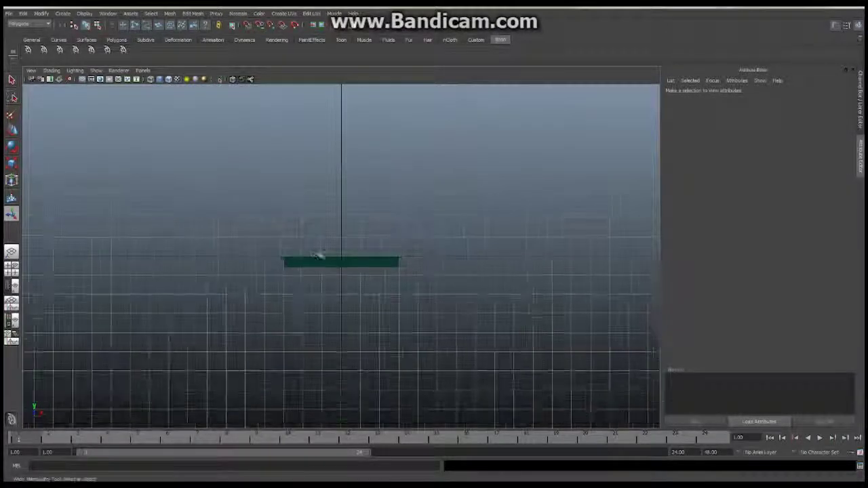
{"action": "middle_click_drag", "start_coordinate": [319, 254], "coordinate": [334, 205], "text": "alt"}
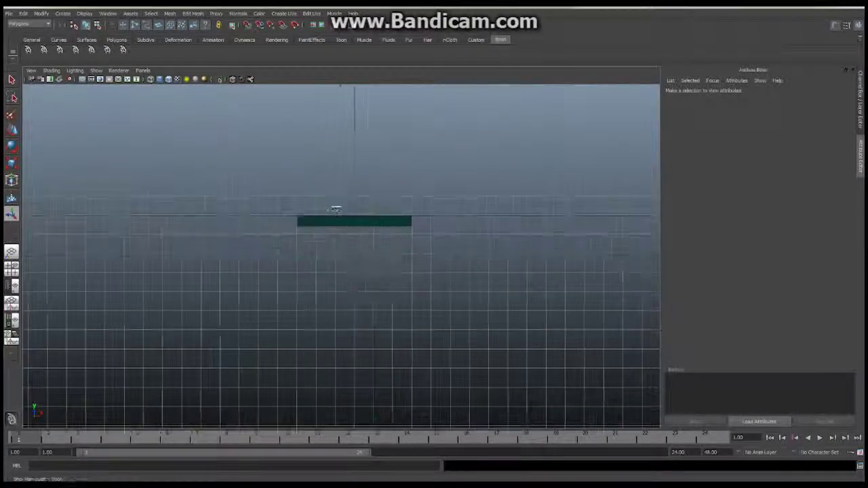
{"action": "right_click", "coordinate": [364, 220]}
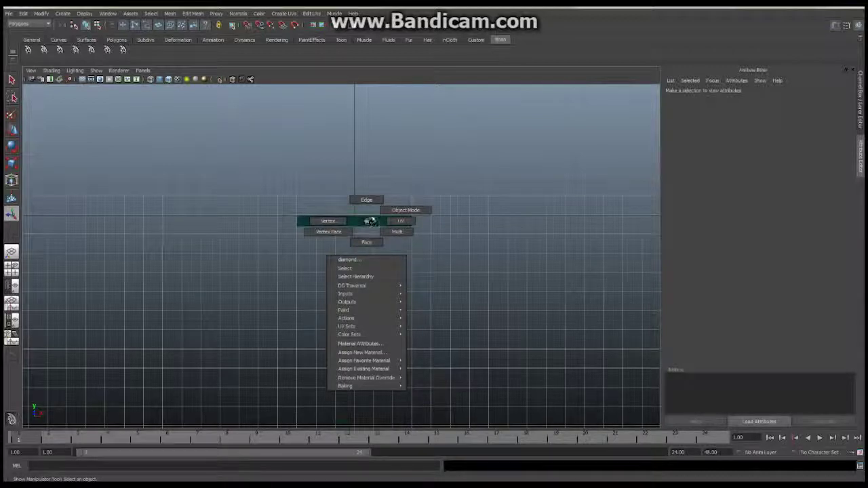
{"action": "left_click", "coordinate": [366, 242]}
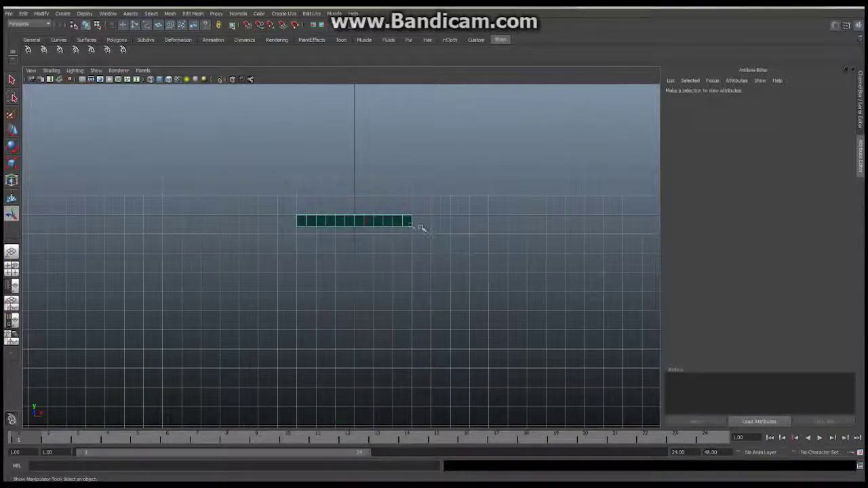
{"action": "left_click_drag", "start_coordinate": [278, 219], "coordinate": [430, 224]}
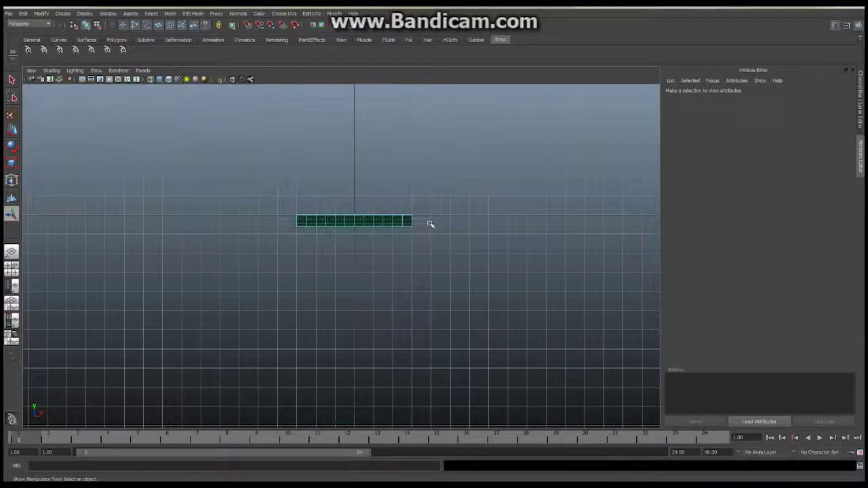
Check the side-face selection in the perspective view, return the diamond to object mode and deselect it.
{"action": "left_click", "coordinate": [11, 253]}
{"action": "left_click_drag", "start_coordinate": [376, 251], "coordinate": [472, 218], "text": "alt"}
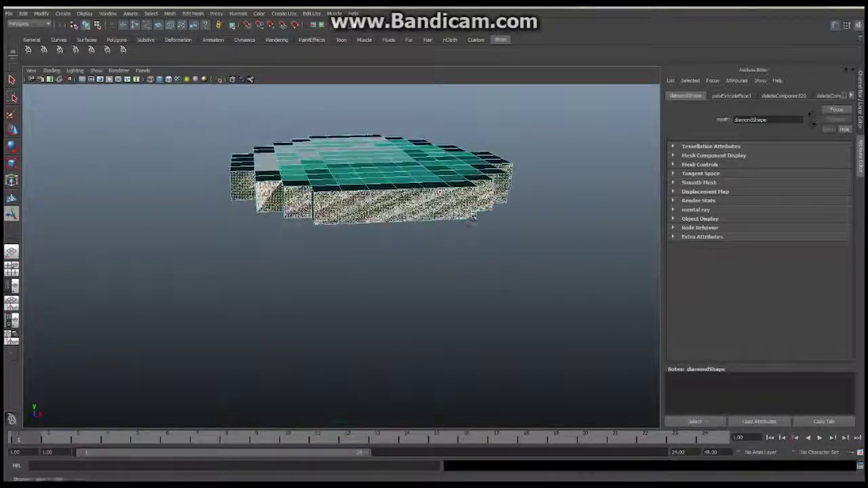
{"action": "right_click_drag", "start_coordinate": [473, 218], "coordinate": [375, 205], "text": "alt"}
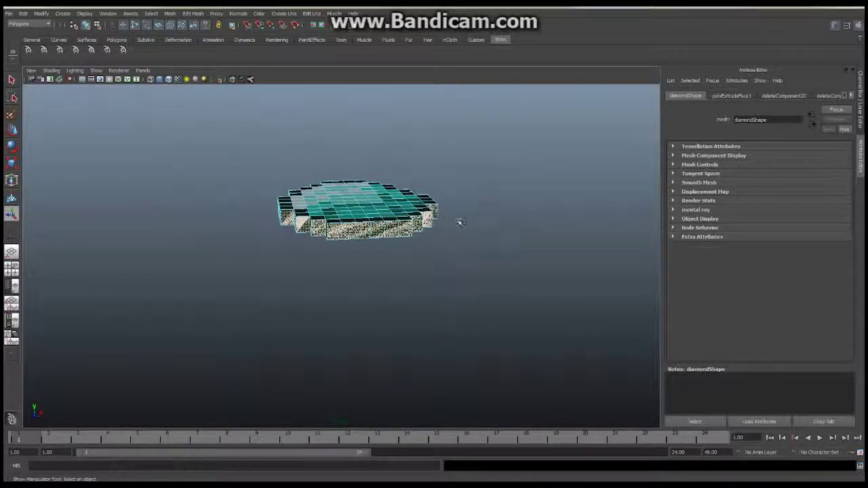
{"action": "right_click_drag", "start_coordinate": [427, 223], "coordinate": [414, 202]}
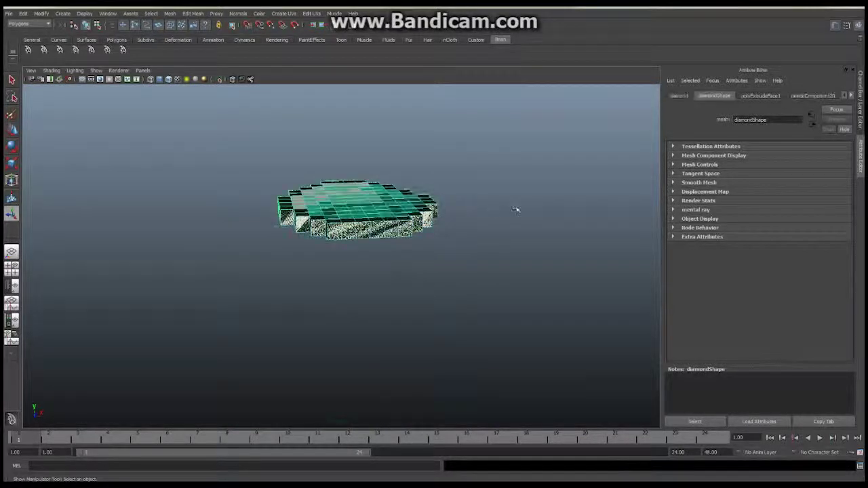
{"action": "left_click", "coordinate": [502, 240]}
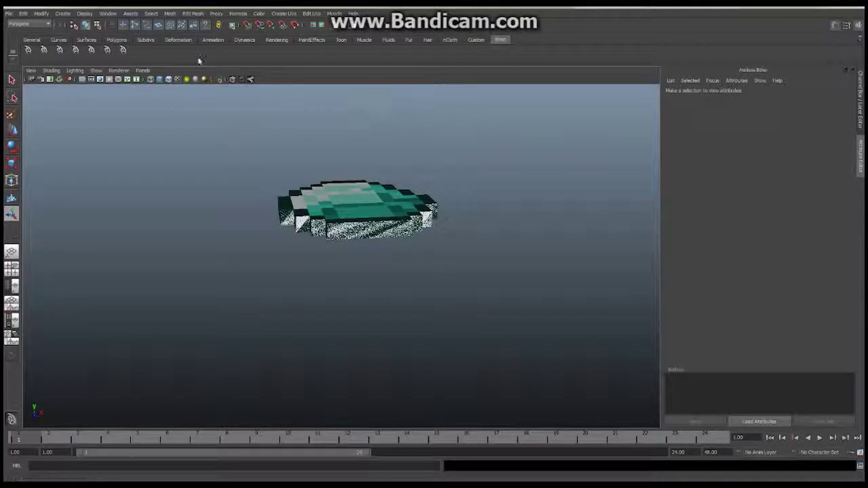
Open the UV Texture Editor beside the visible diamond in the viewport and select the diamond to load its UVs.
{"action": "left_click", "coordinate": [109, 14]}
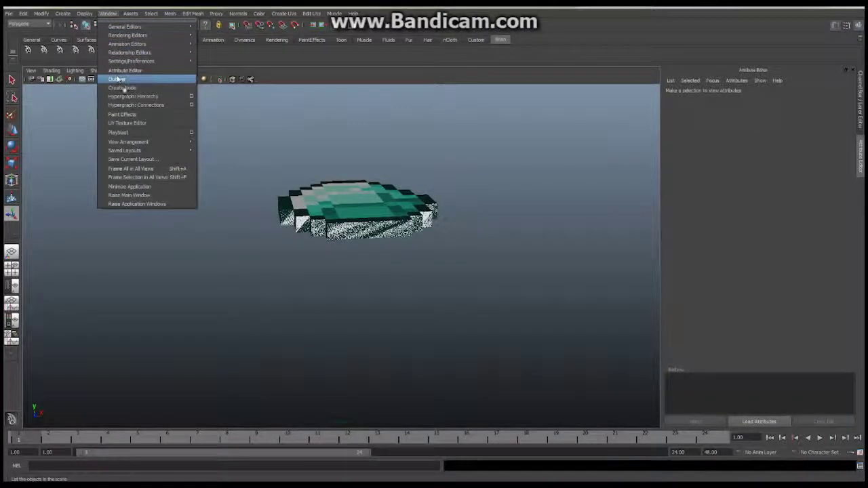
{"action": "left_click", "coordinate": [134, 125]}
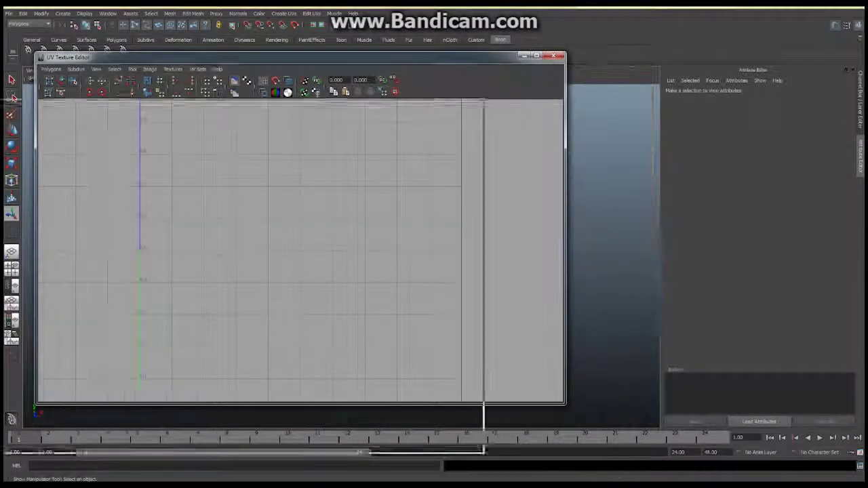
{"action": "left_click_drag", "start_coordinate": [323, 57], "coordinate": [189, 51]}
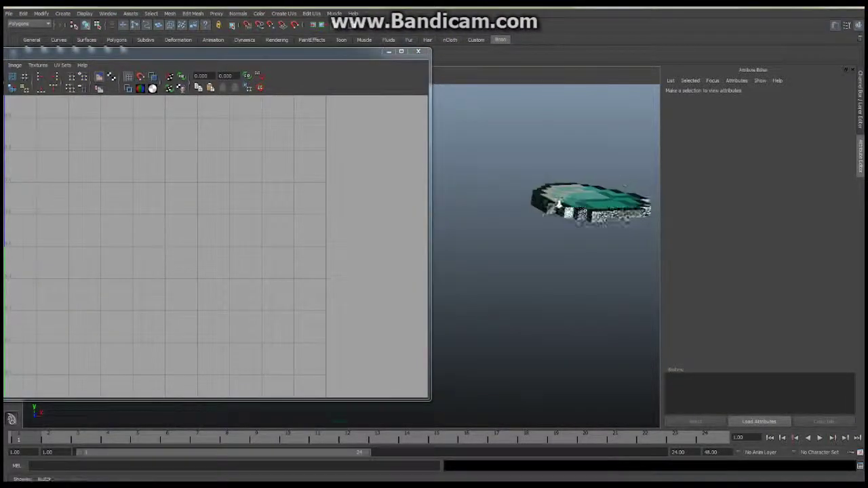
{"action": "left_click", "coordinate": [416, 60]}
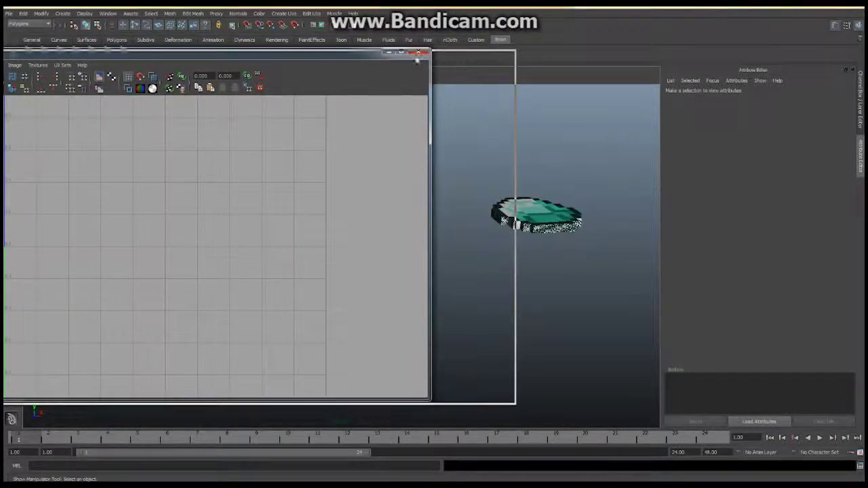
{"action": "mouse_move", "coordinate": [610, 179]}
{"action": "left_mouse_down", "text": "alt"}
{"action": "mouse_move", "coordinate": [623, 180]}
{"action": "mouse_move", "coordinate": [610, 187]}
{"action": "left_mouse_up", "text": "alt"}
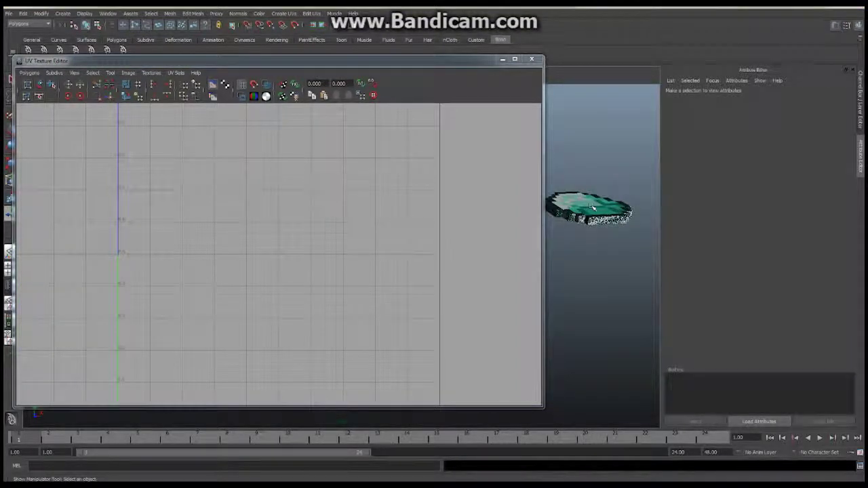
{"action": "left_click", "coordinate": [592, 210]}
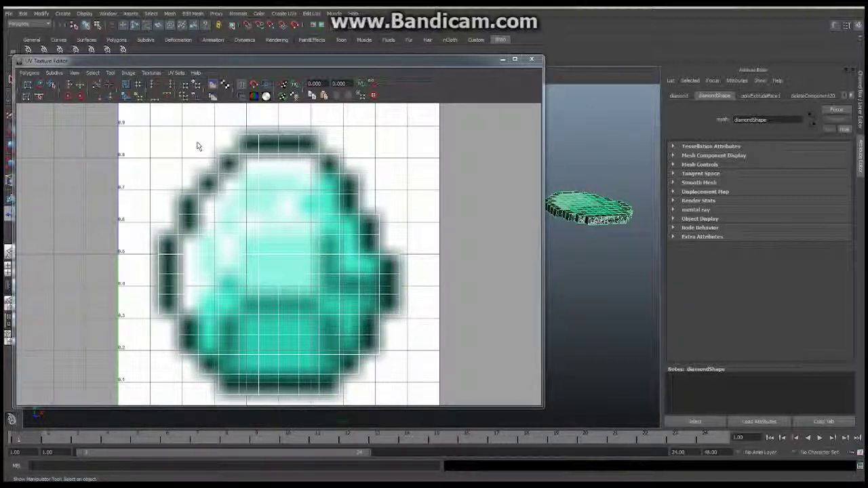
Set the diamond texture to Display Unfiltered in the UV Texture Editor, frame the whole image and compare it with the model.
{"action": "left_click", "coordinate": [128, 73]}
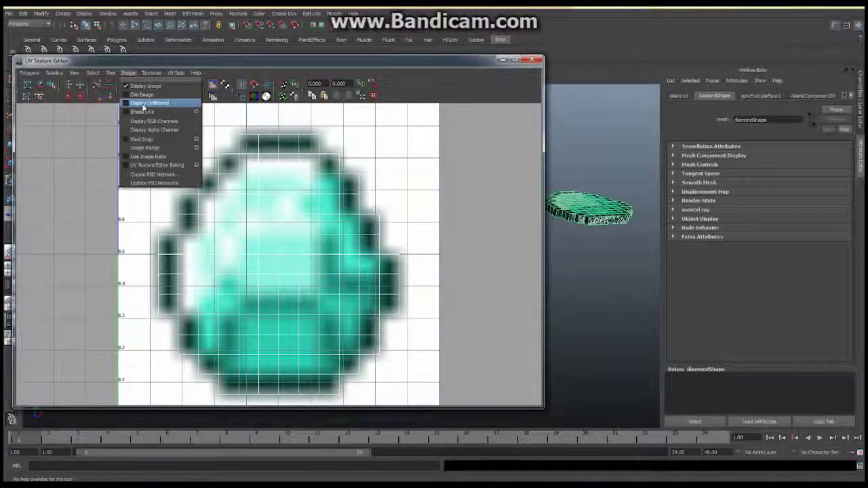
{"action": "left_click", "coordinate": [143, 103]}
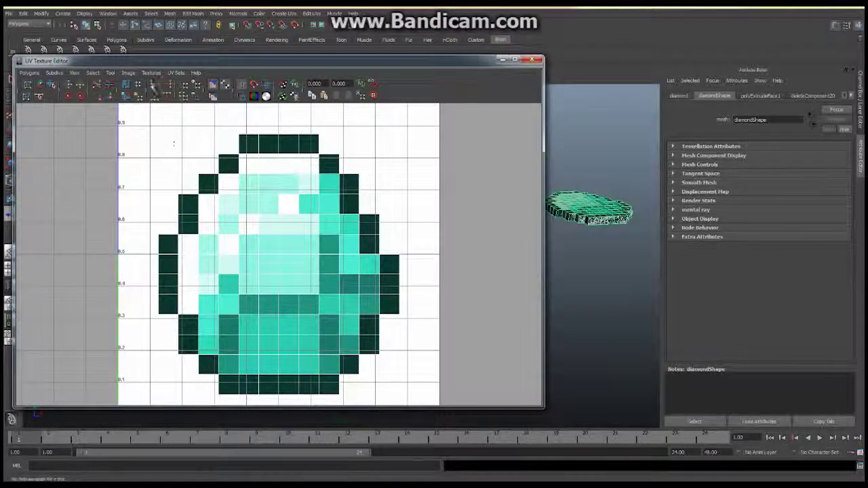
{"action": "key", "text": "a"}
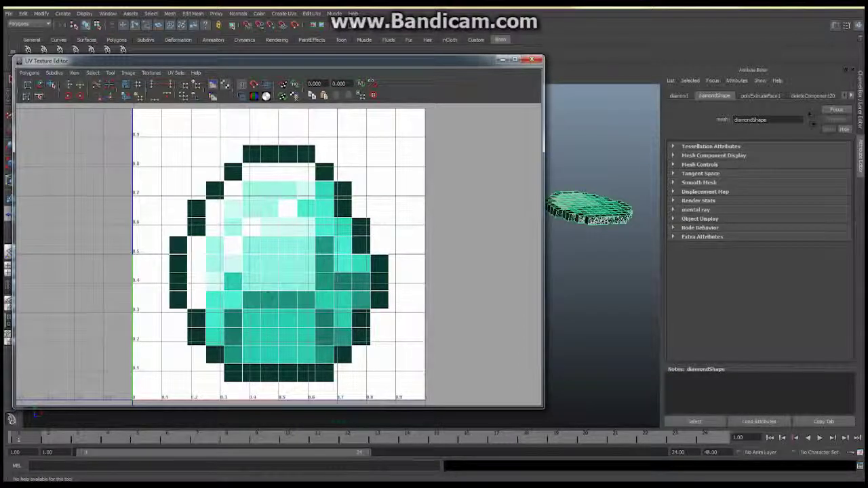
{"action": "left_click_drag", "start_coordinate": [589, 211], "coordinate": [608, 259], "text": "alt"}
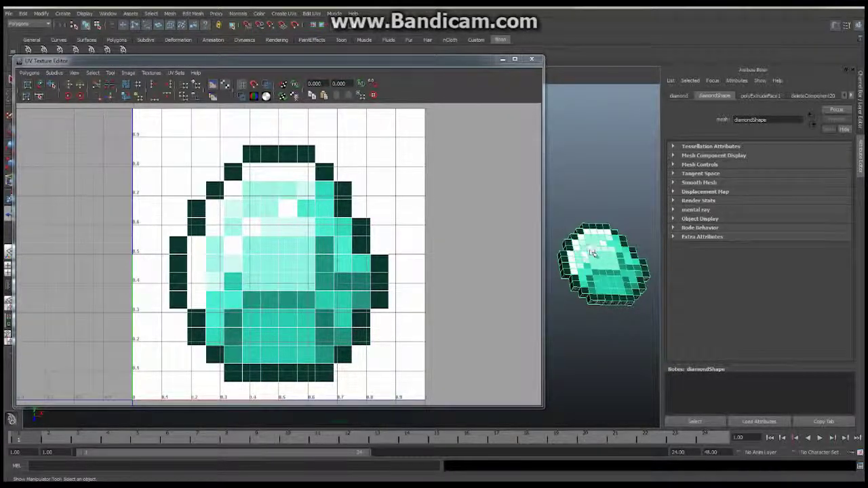
{"action": "left_click_drag", "start_coordinate": [584, 249], "coordinate": [589, 207], "text": "alt"}
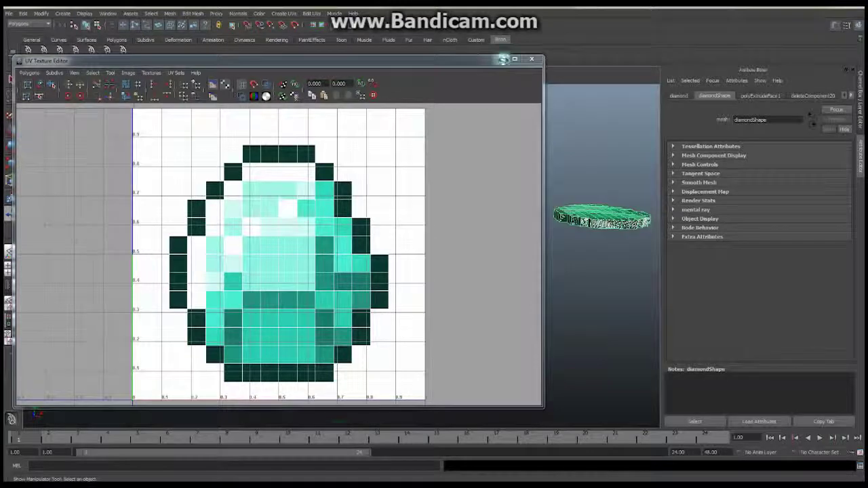
Minimize the UV Texture Editor, switch to the orthographic front view and select the faces around the diamond's extruded side.
{"action": "left_click", "coordinate": [504, 60]}
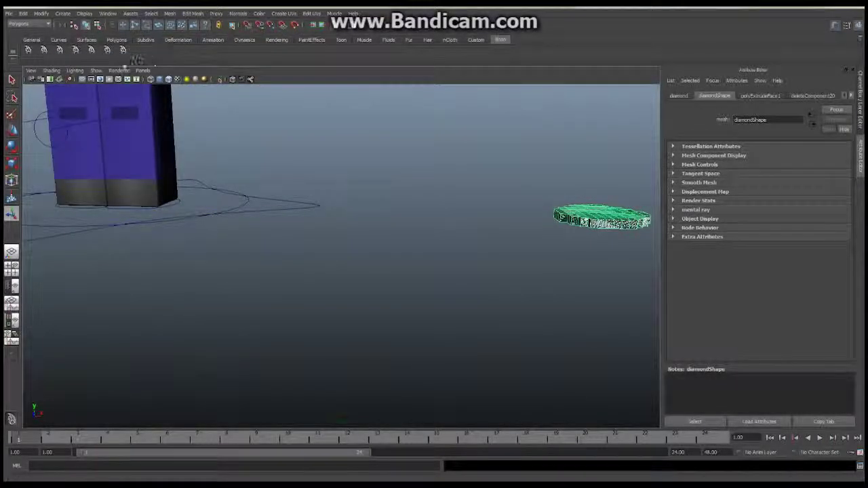
{"action": "left_click", "coordinate": [142, 70]}
{"action": "mouse_move", "coordinate": [159, 95]}
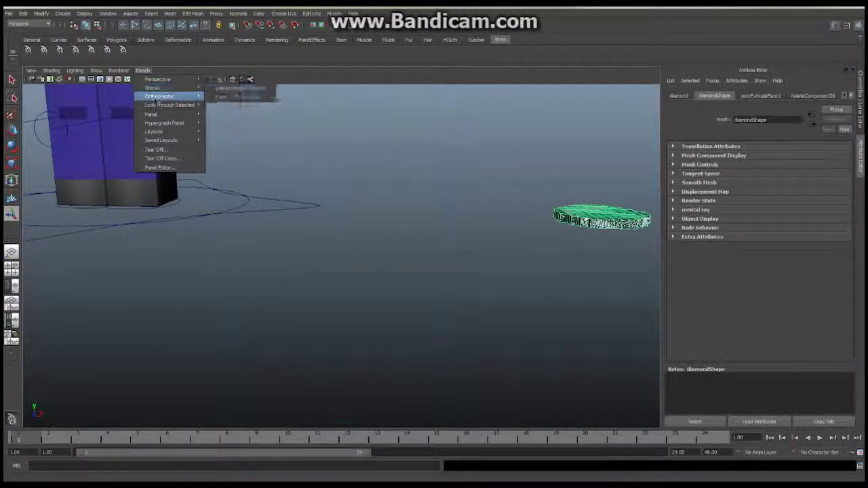
{"action": "left_click", "coordinate": [221, 96]}
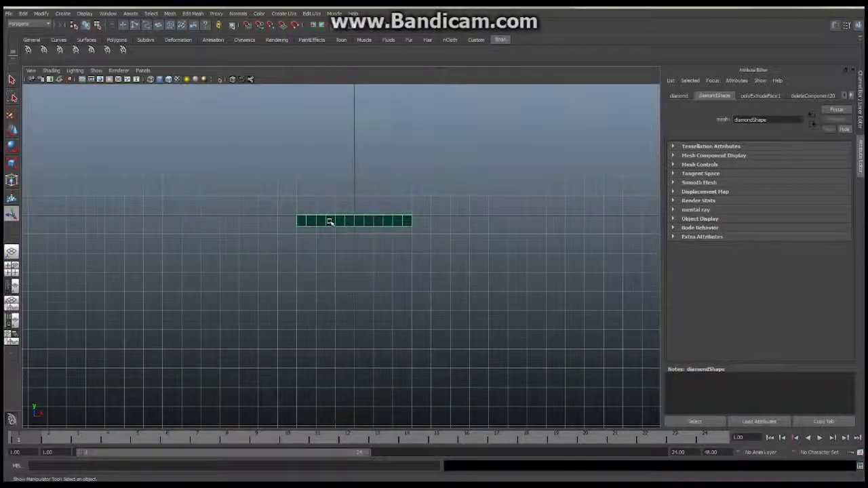
{"action": "right_click_drag", "start_coordinate": [329, 222], "coordinate": [330, 242]}
{"action": "left_click_drag", "start_coordinate": [283, 218], "coordinate": [470, 225]}
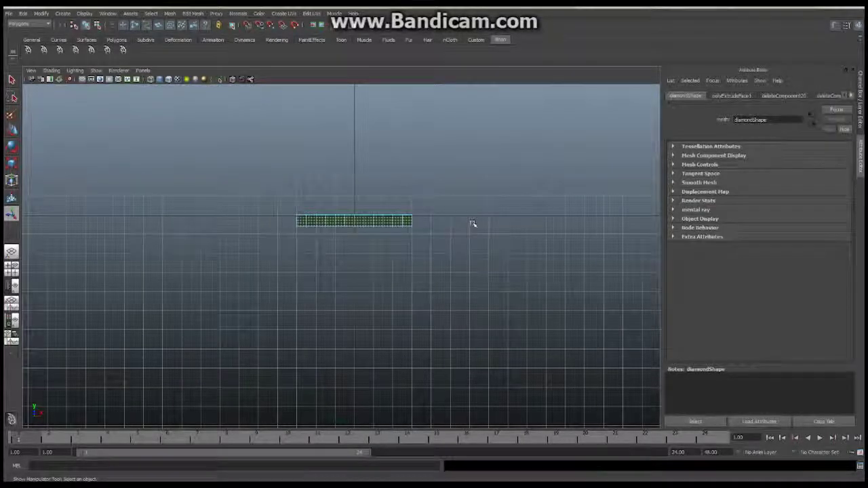
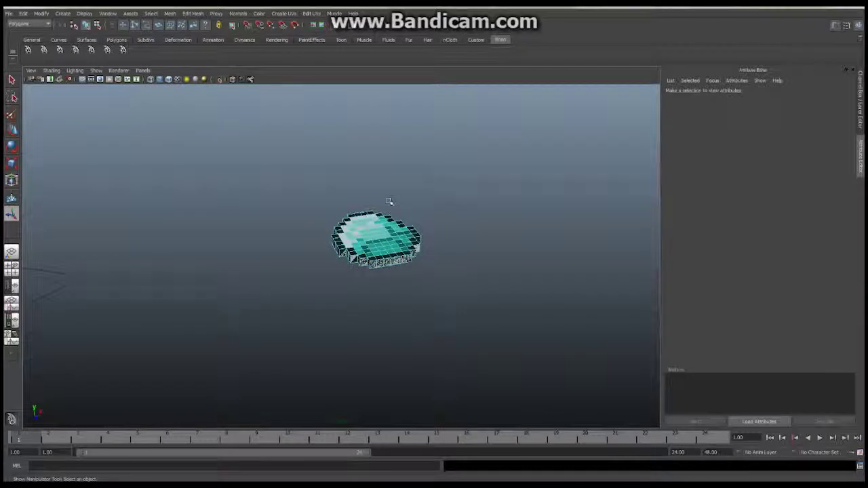
Apply planar mapping to the selected side faces, projecting from the Z axis and fitting to the bounding box.
{"action": "left_click_drag", "start_coordinate": [387, 201], "coordinate": [379, 156], "text": "alt"}
{"action": "left_click", "coordinate": [368, 215]}
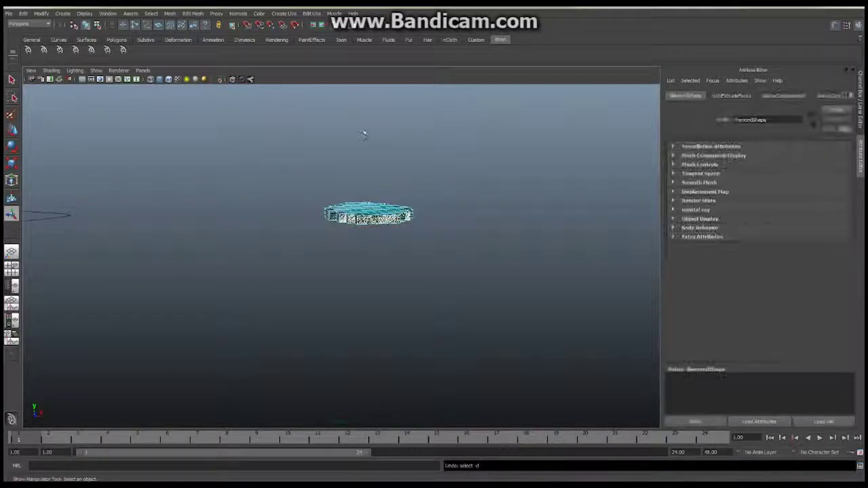
{"action": "left_click_drag", "start_coordinate": [320, 242], "coordinate": [369, 200], "text": "alt"}
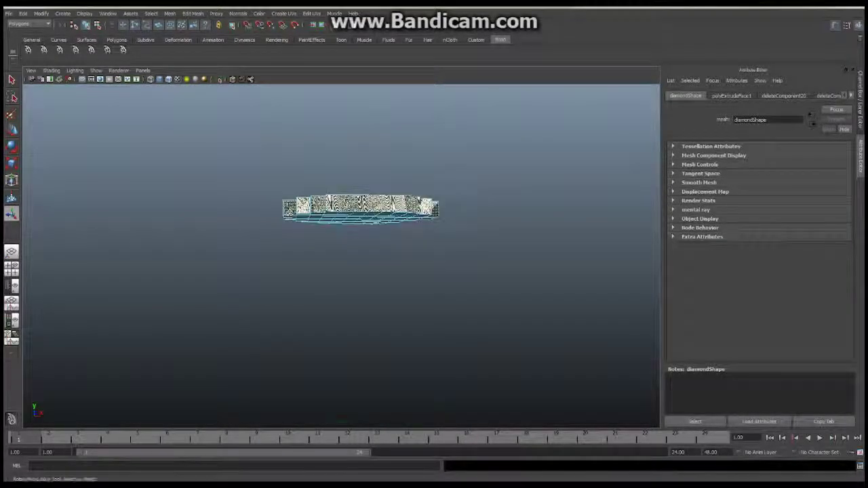
{"action": "left_click", "coordinate": [285, 13]}
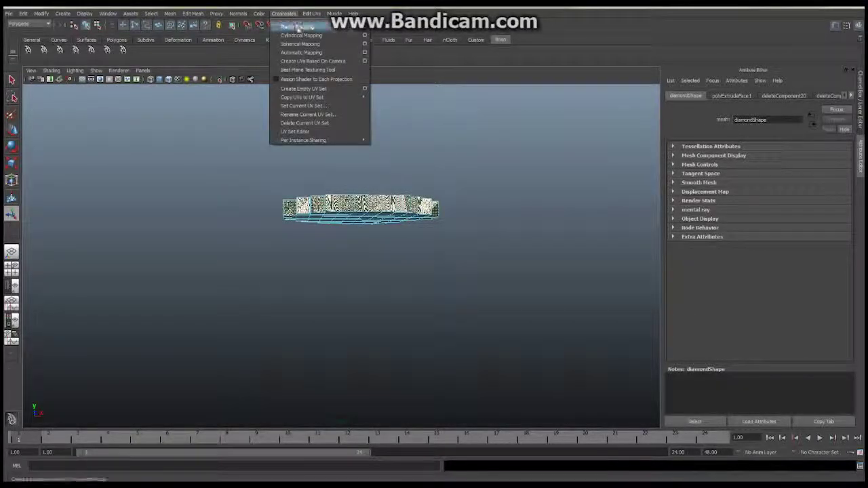
{"action": "left_click", "coordinate": [364, 26]}
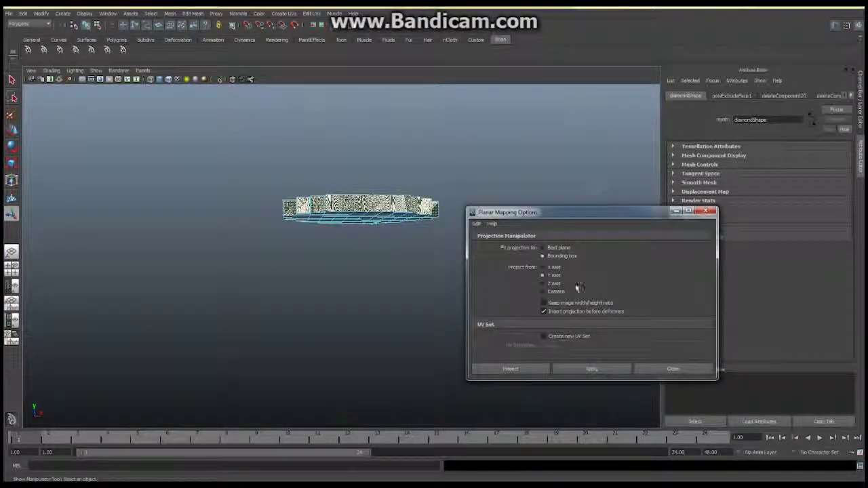
{"action": "left_click", "coordinate": [542, 283]}
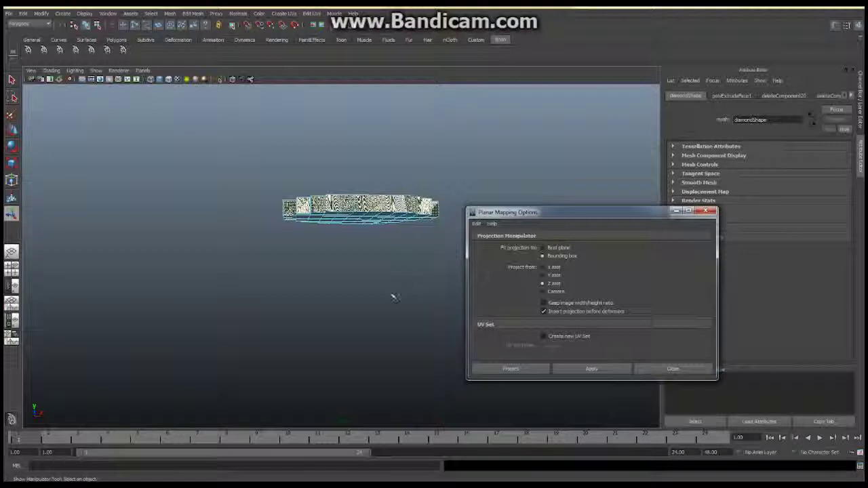
{"action": "left_click", "coordinate": [514, 368]}
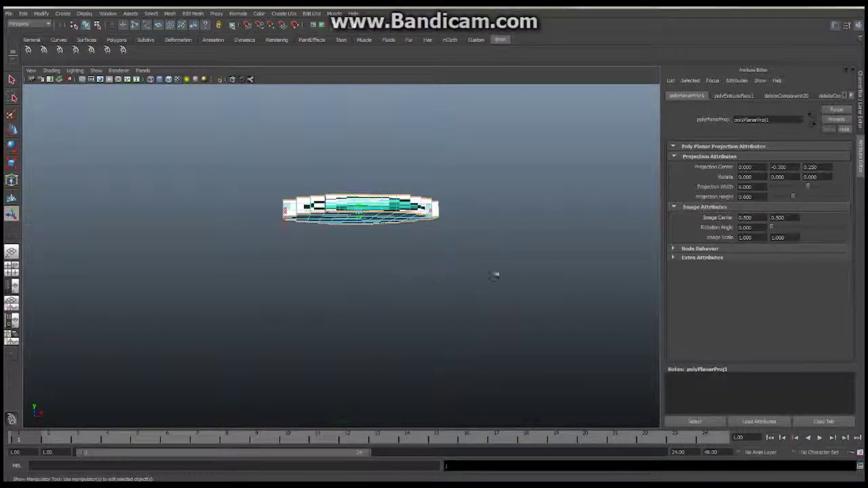
Scale the projected side UVs down to about 0.206 by 0.067 and move them onto the dark strip at the diamond image's top.
{"action": "mouse_move", "coordinate": [442, 278]}
{"action": "left_mouse_down", "text": "alt"}
{"action": "mouse_move", "coordinate": [425, 287]}
{"action": "mouse_move", "coordinate": [255, 271]}
{"action": "mouse_move", "coordinate": [439, 278]}
{"action": "left_mouse_up", "text": "alt"}
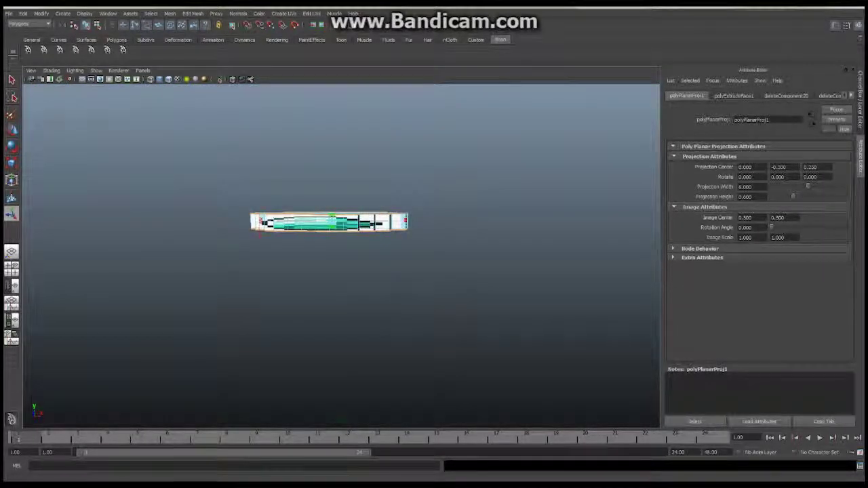
{"action": "left_click", "coordinate": [312, 14]}
{"action": "scroll", "coordinate": [279, 253], "scroll_direction": "down", "scroll_amount": 3}
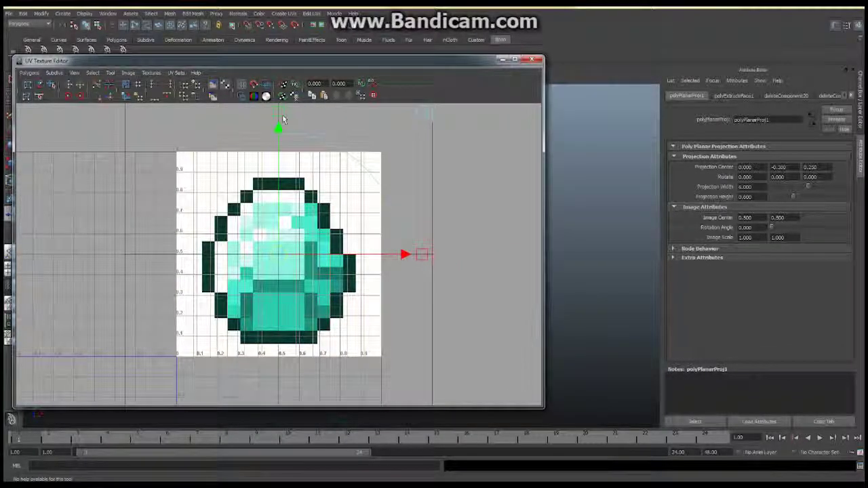
{"action": "left_click_drag", "start_coordinate": [279, 125], "coordinate": [282, 185]}
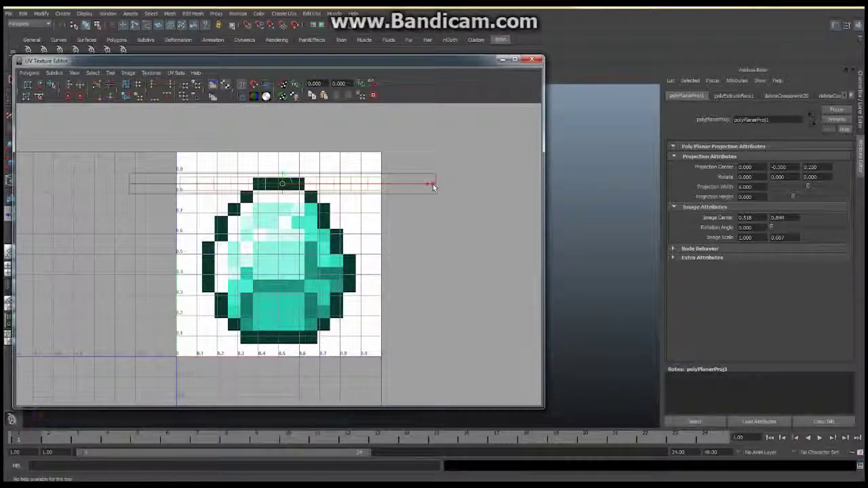
{"action": "left_click_drag", "start_coordinate": [345, 183], "coordinate": [307, 183]}
Center the side UVs horizontally at 0.500 within the dark top strip and adjust their scale to about 0.236 by 0.053.
{"action": "scroll", "coordinate": [257, 146], "scroll_direction": "up", "scroll_amount": 6}
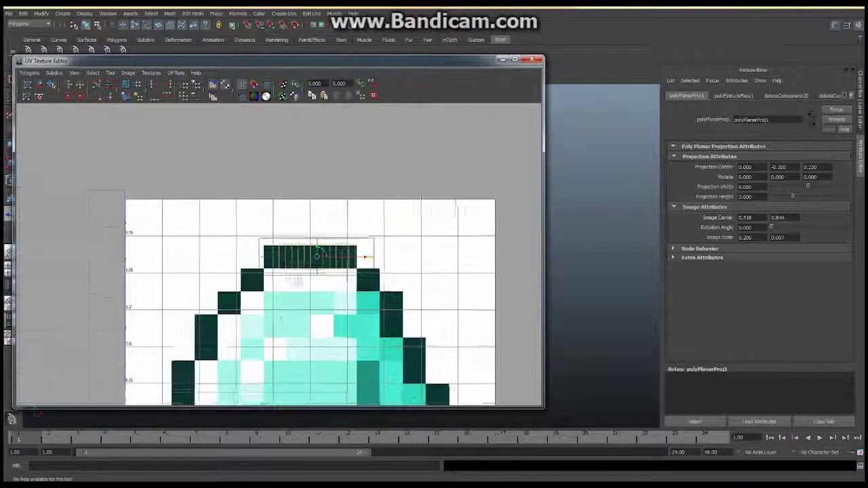
{"action": "left_click_drag", "start_coordinate": [342, 234], "coordinate": [330, 258]}
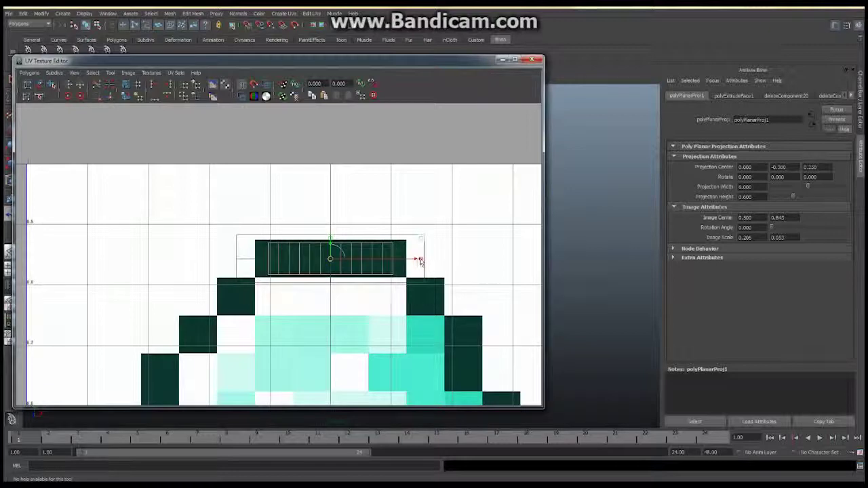
{"action": "left_click_drag", "start_coordinate": [420, 258], "coordinate": [438, 261]}
{"action": "left_click", "coordinate": [514, 59]}
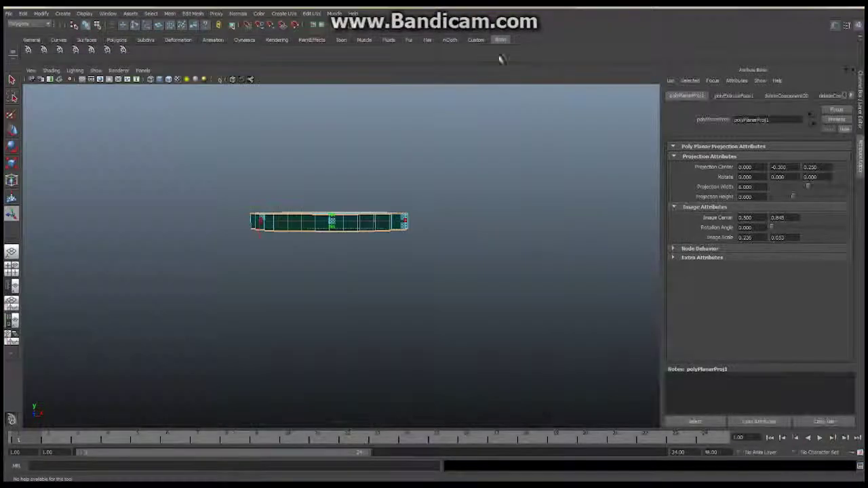
Return the diamond to object mode, deselect it and inspect the dark side texture from several angles.
{"action": "left_click", "coordinate": [436, 253]}
{"action": "left_click_drag", "start_coordinate": [332, 227], "coordinate": [442, 251], "text": "alt"}
{"action": "right_click_drag", "start_coordinate": [416, 241], "coordinate": [420, 292]}
{"action": "left_click_drag", "start_coordinate": [469, 277], "coordinate": [256, 235], "text": "alt"}
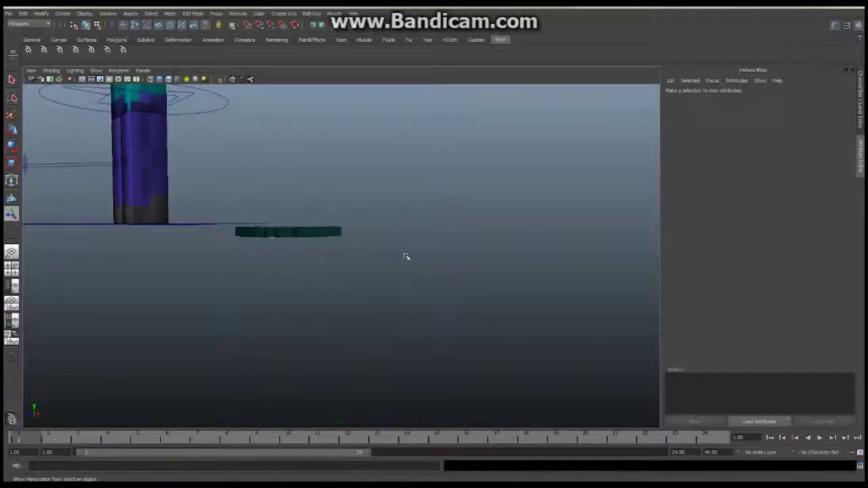
{"action": "mouse_move", "coordinate": [404, 254]}
{"action": "left_mouse_down", "text": "alt"}
{"action": "mouse_move", "coordinate": [310, 262]}
{"action": "mouse_move", "coordinate": [350, 308]}
{"action": "left_mouse_up", "text": "alt"}
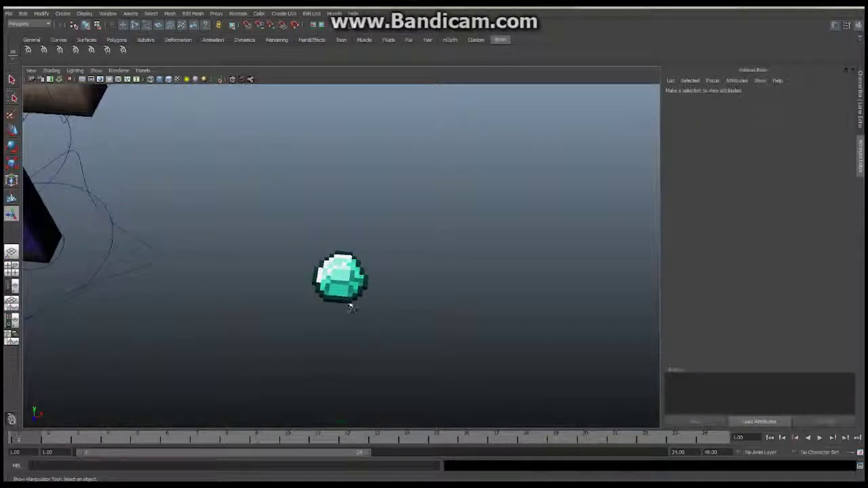